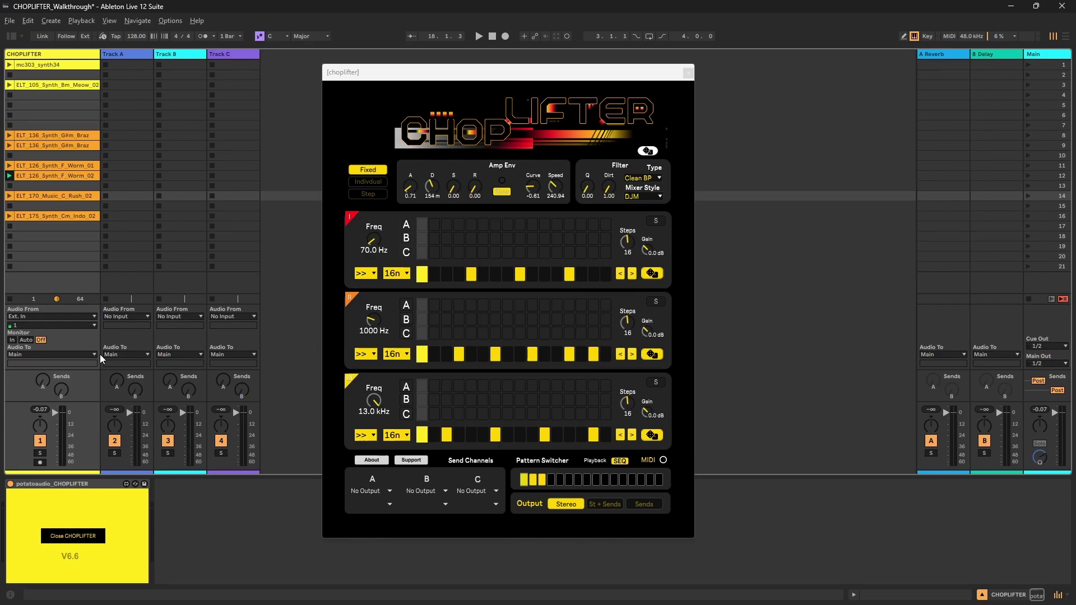
Compare the mc303_synth34 clip with the CHOPLIFTER device bypassed and enabled, and stop playback
left_click(10, 484)
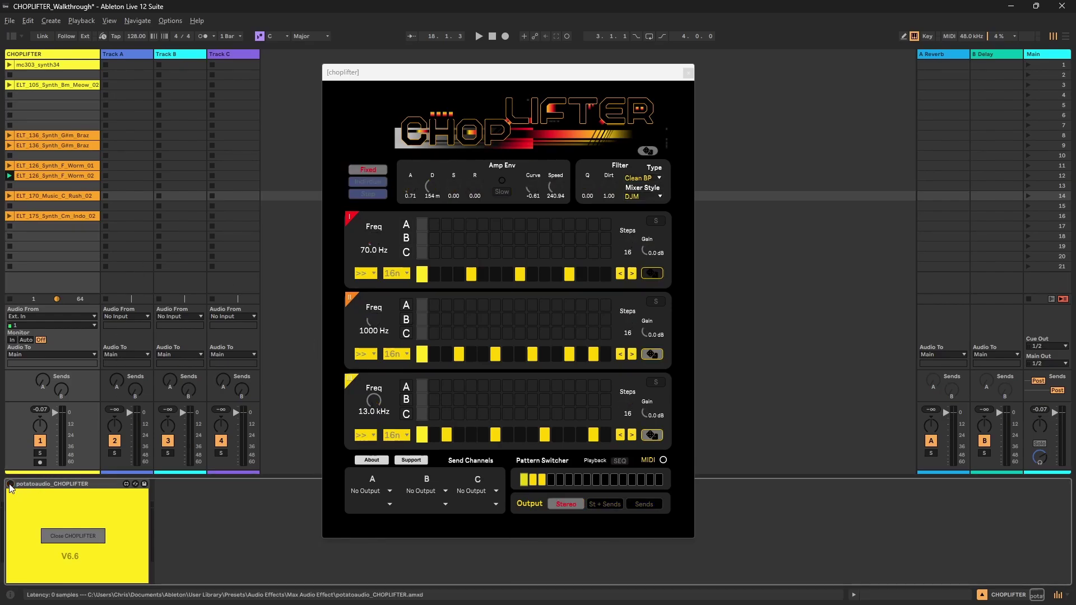
left_click(9, 65)
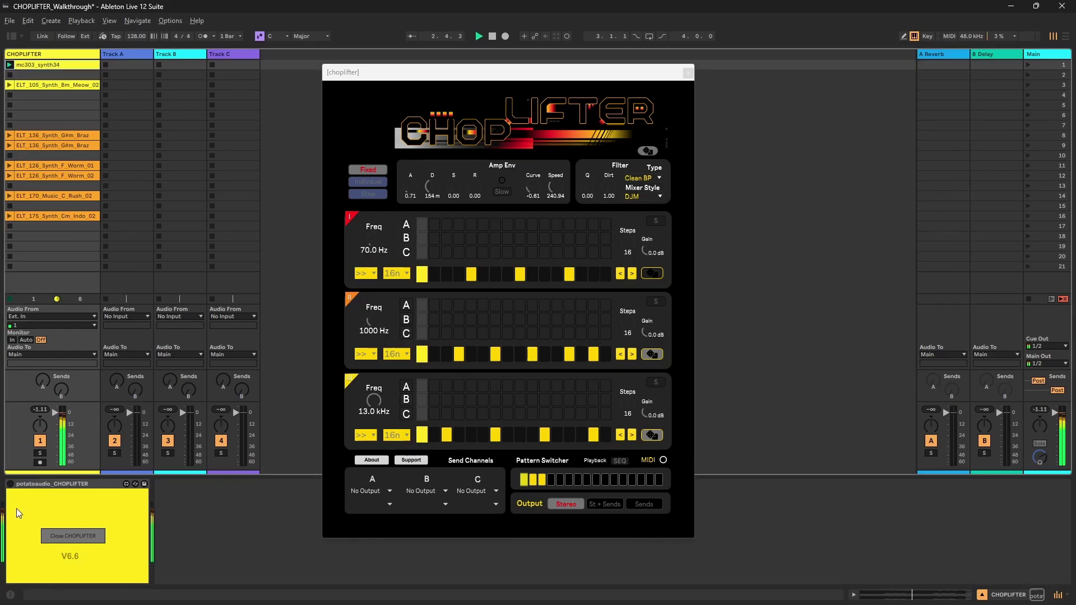
left_click(10, 484)
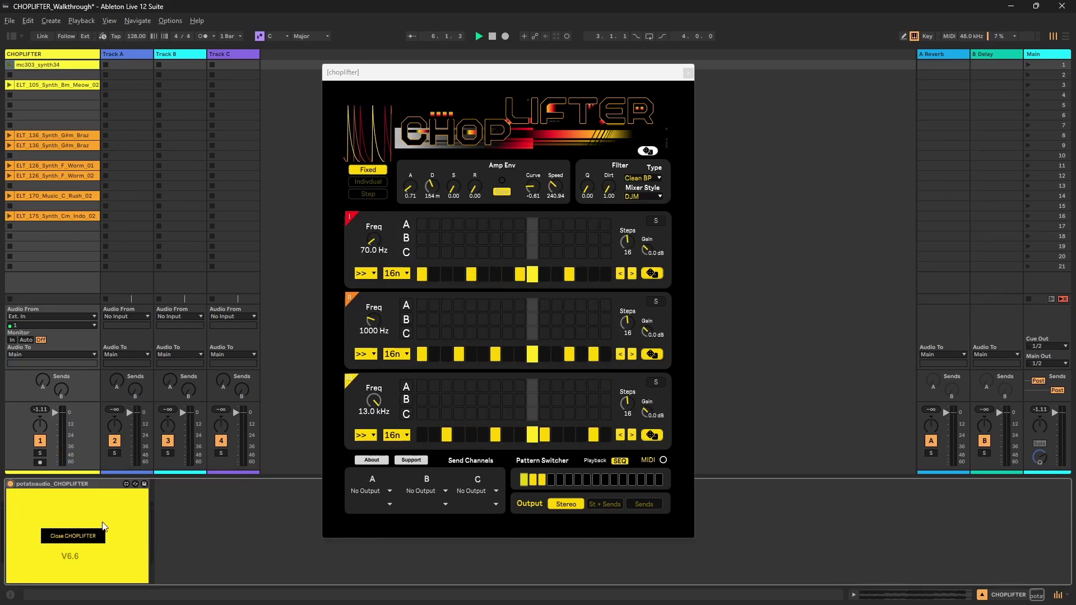
left_click(10, 66)
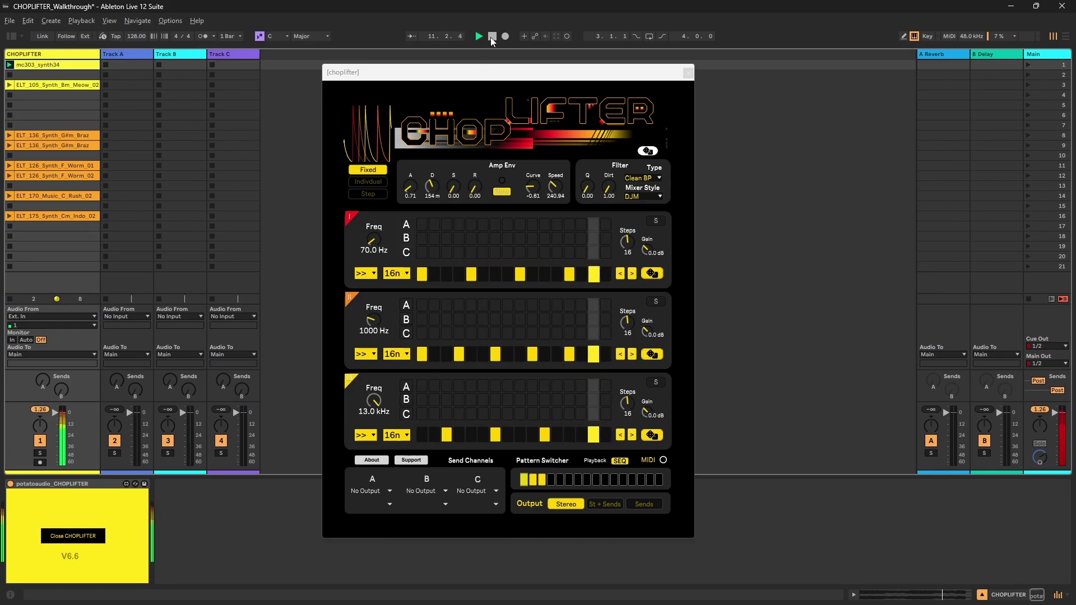
left_click(492, 36)
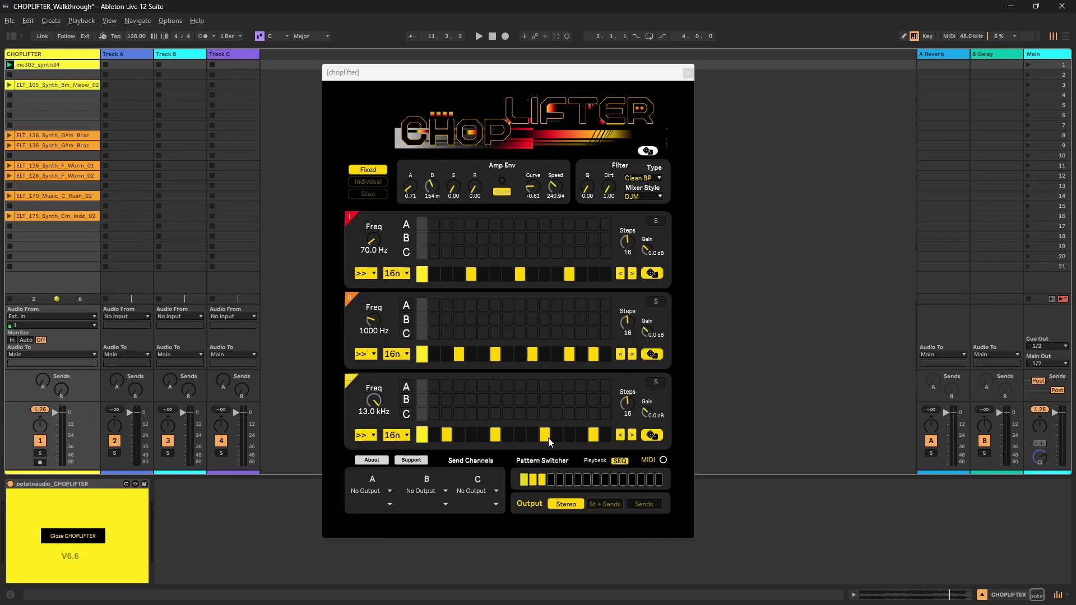
Start playback, clear the 70 Hz band's pattern and activate its steps 1, 5, 6, 8, 10, 11, 13 and 16
left_click(479, 36)
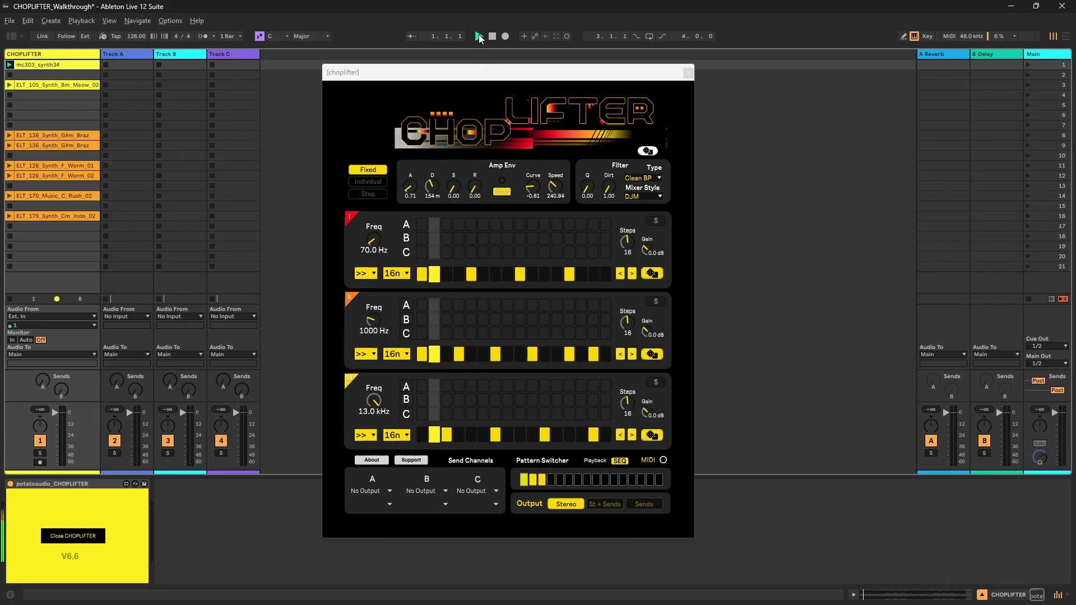
left_click_drag(424, 276, 613, 282)
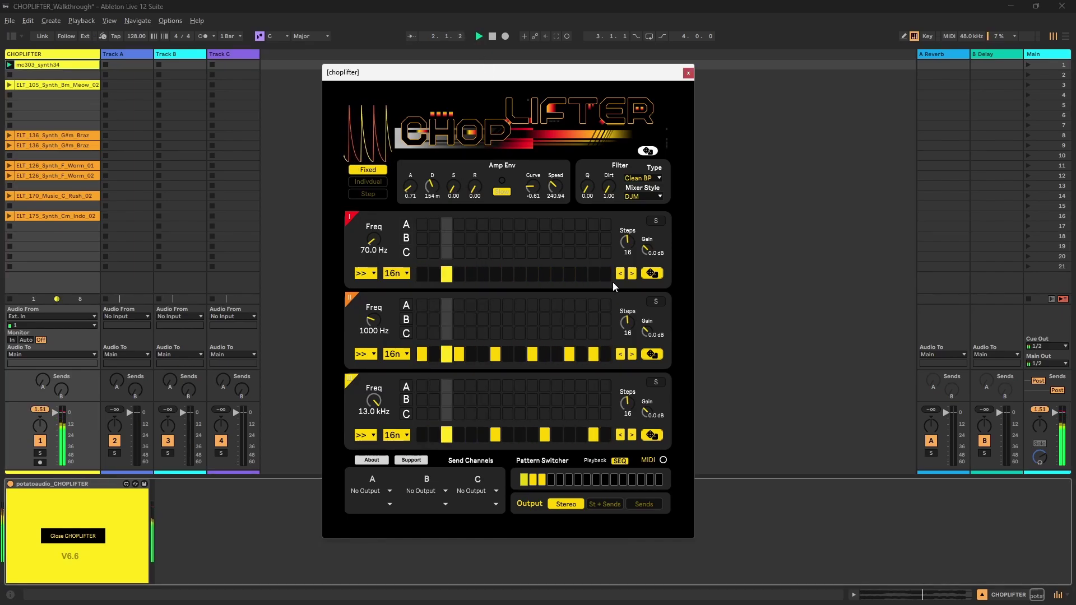
left_click(421, 274)
left_click(471, 274)
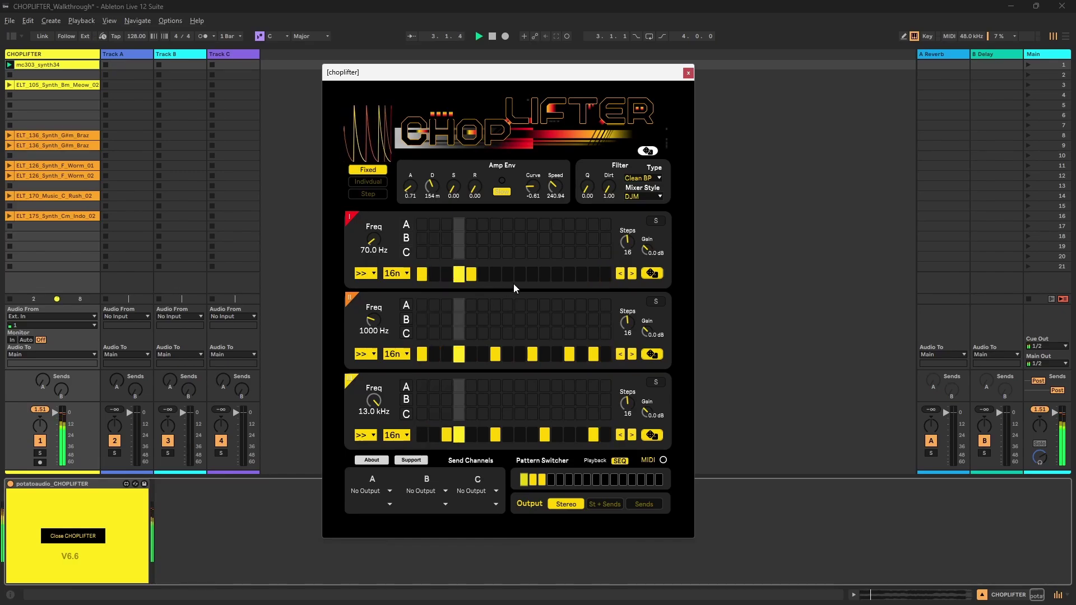
left_click(570, 275)
left_click(605, 275)
left_click(545, 273)
left_click(533, 273)
left_click(508, 274)
left_click(485, 274)
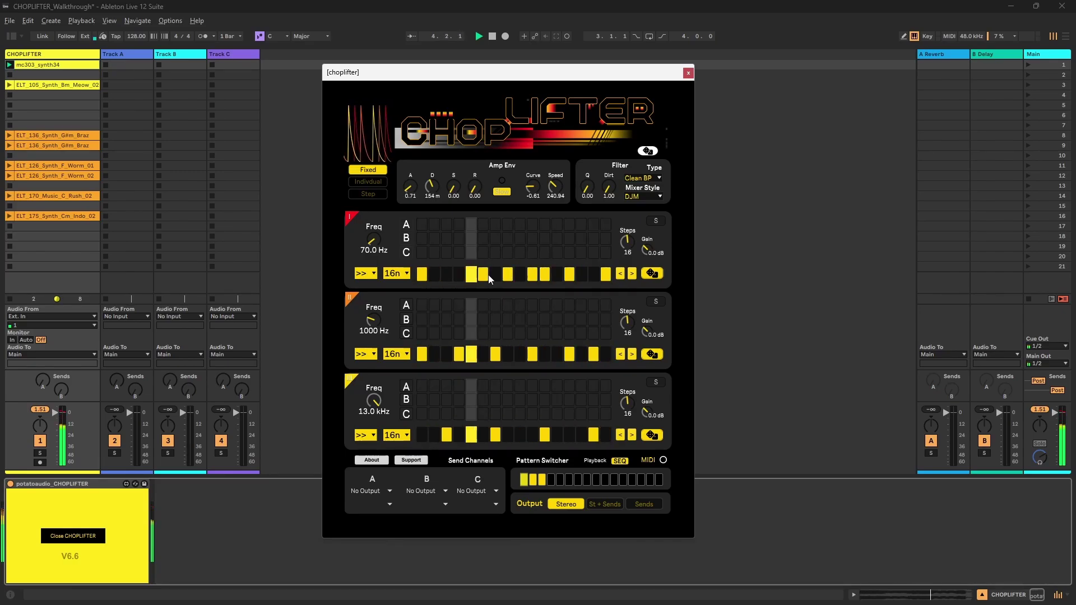
Randomize the step patterns of all three bands twice and slightly shorten the amp envelope's decay, finishing with playback stopped
left_click(652, 354)
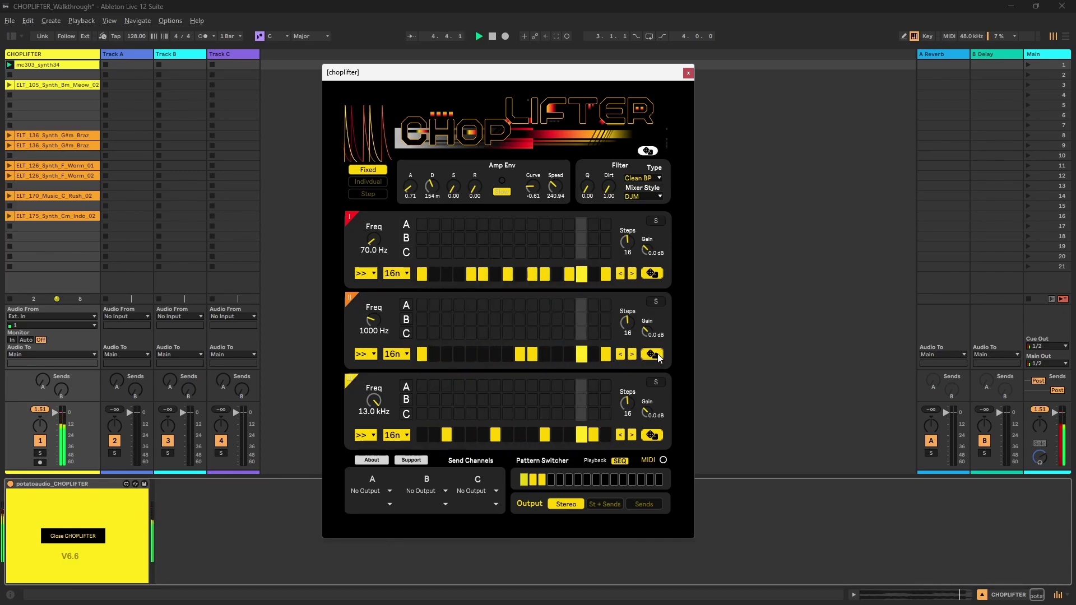
left_click(652, 436)
left_click(652, 274)
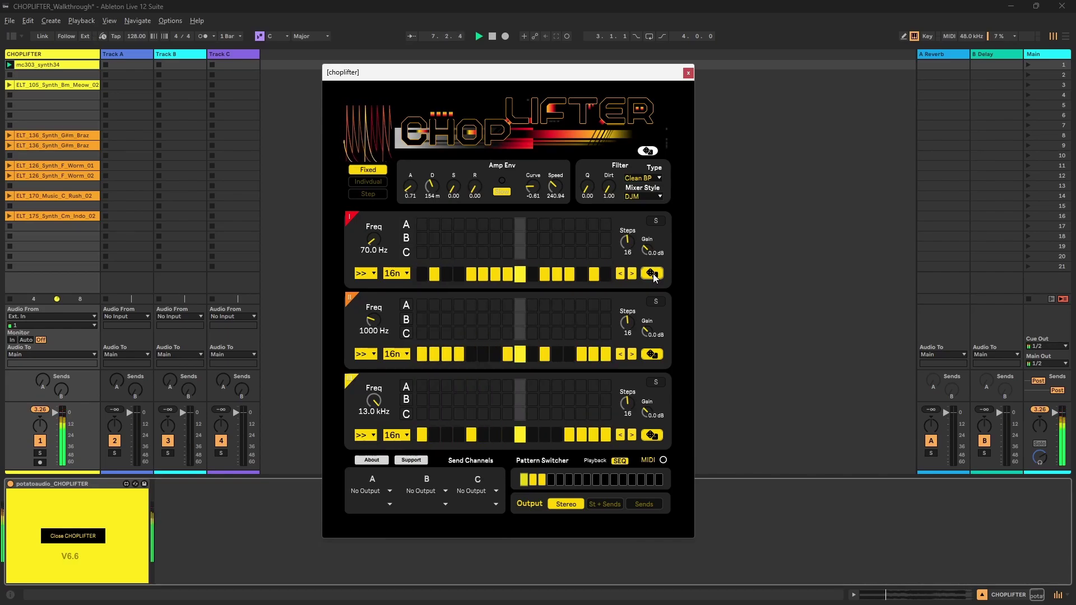
left_click(652, 273)
left_click(652, 354)
left_click(652, 436)
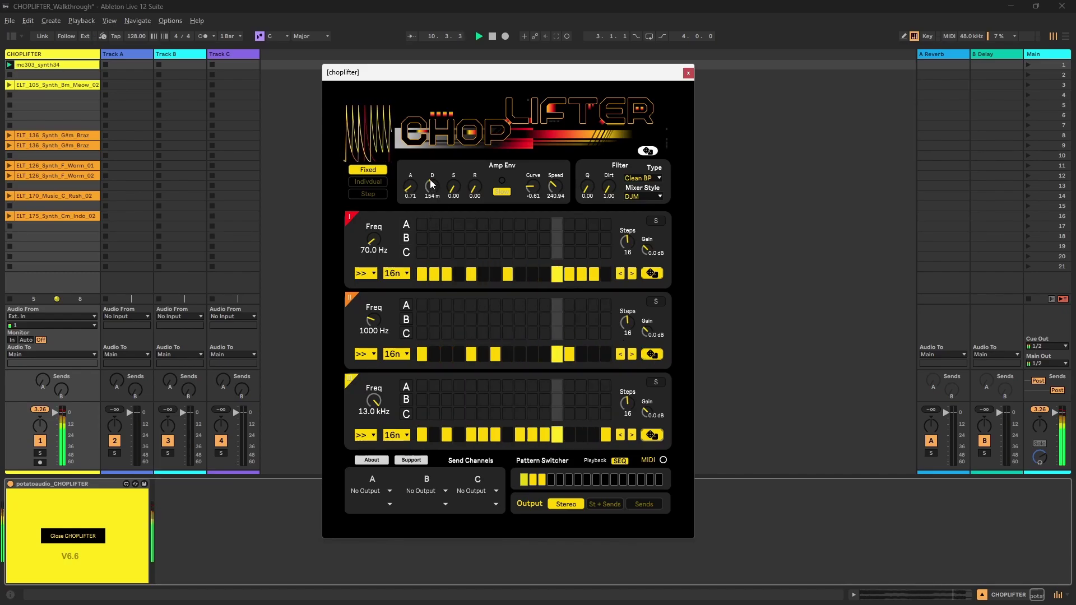
mouse_move(430, 184)
left_mouse_down()
mouse_move(431, 224)
mouse_move(433, 192)
left_mouse_up()
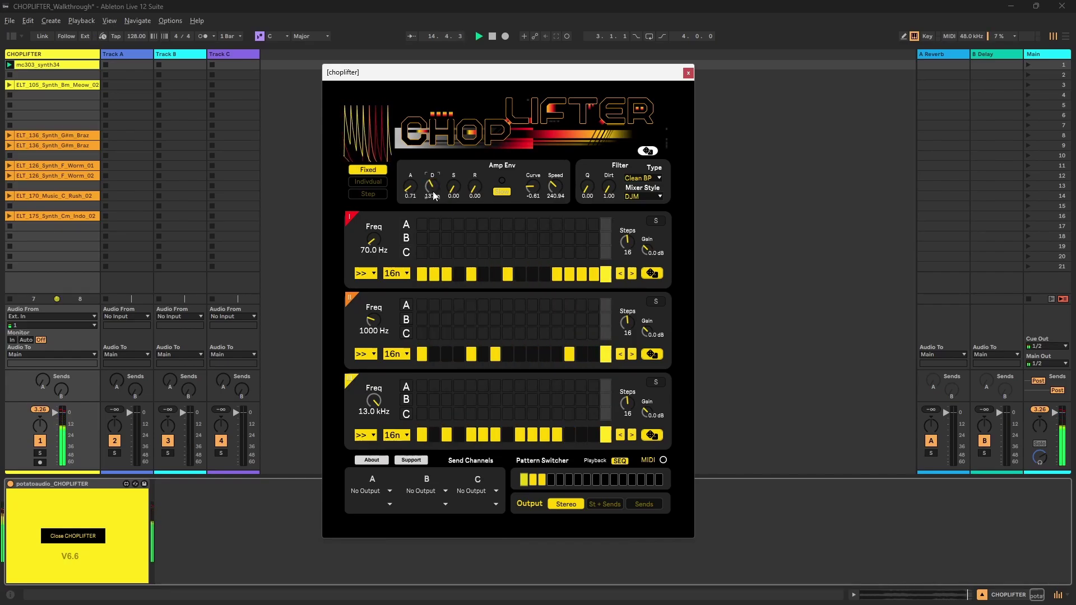
key("space")
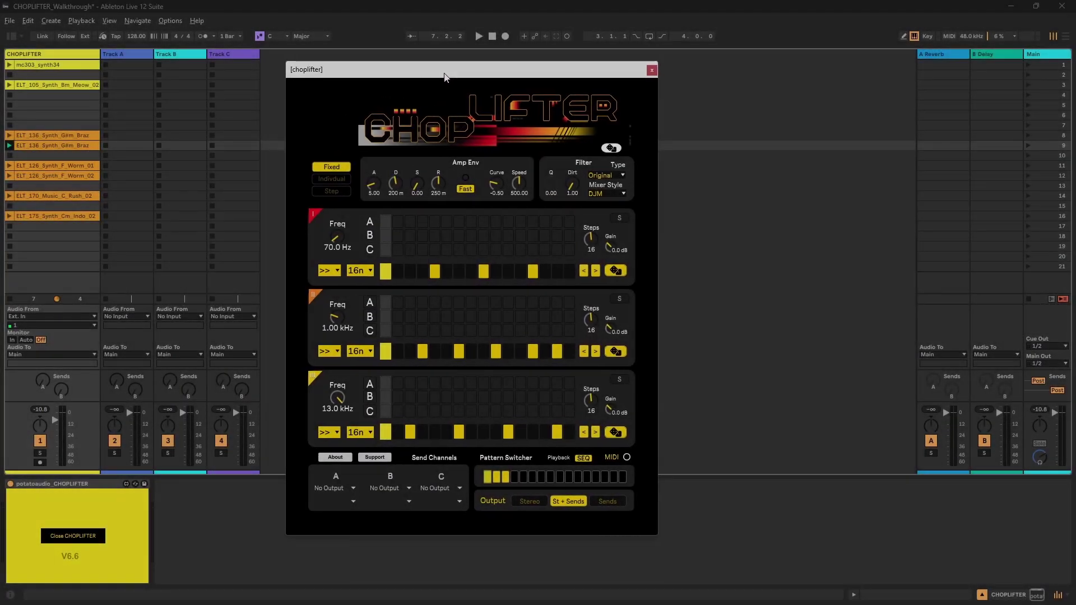
Audition the ELT_126_Synth_F_Worm_01 and ELT_126_Synth_F_Worm_02 clips with CHOPLIFTER bypassed, and re-enable the device while the second clip plays
left_click_drag(445, 76, 471, 89)
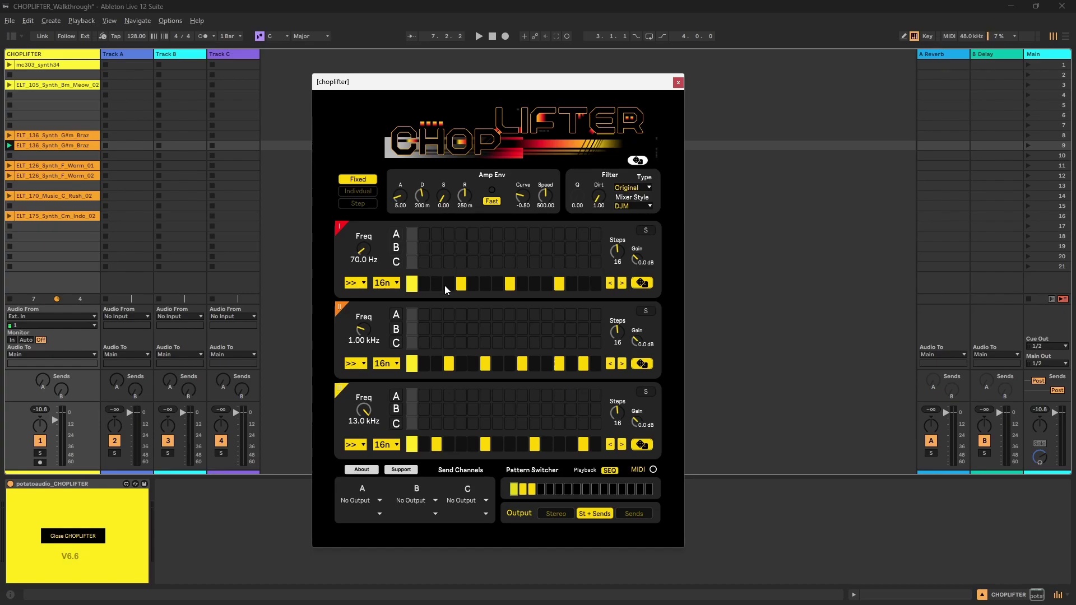
left_click(11, 484)
left_click(9, 166)
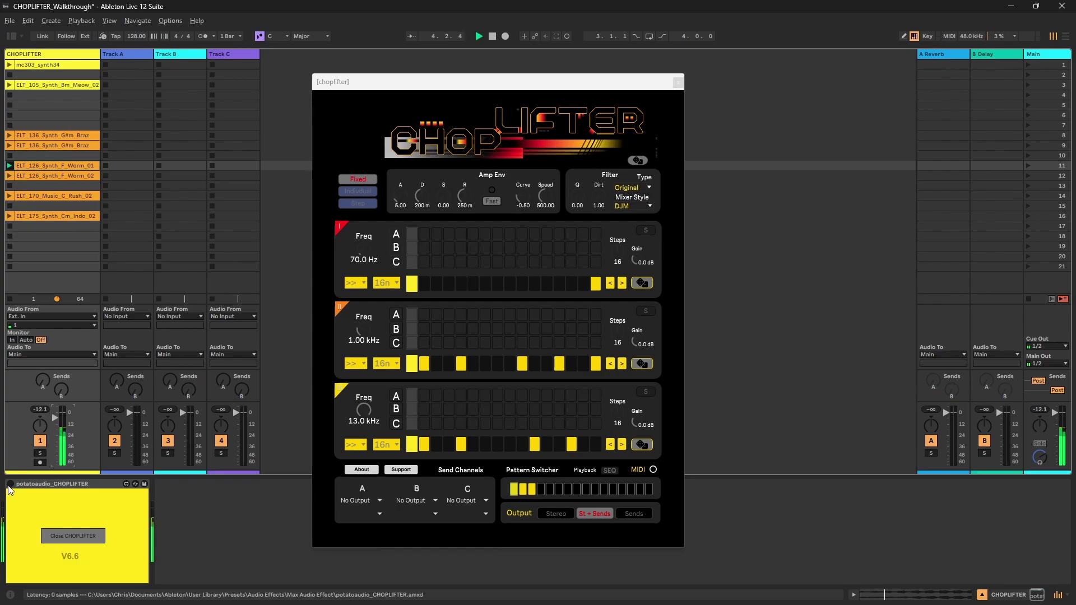
left_click(9, 176)
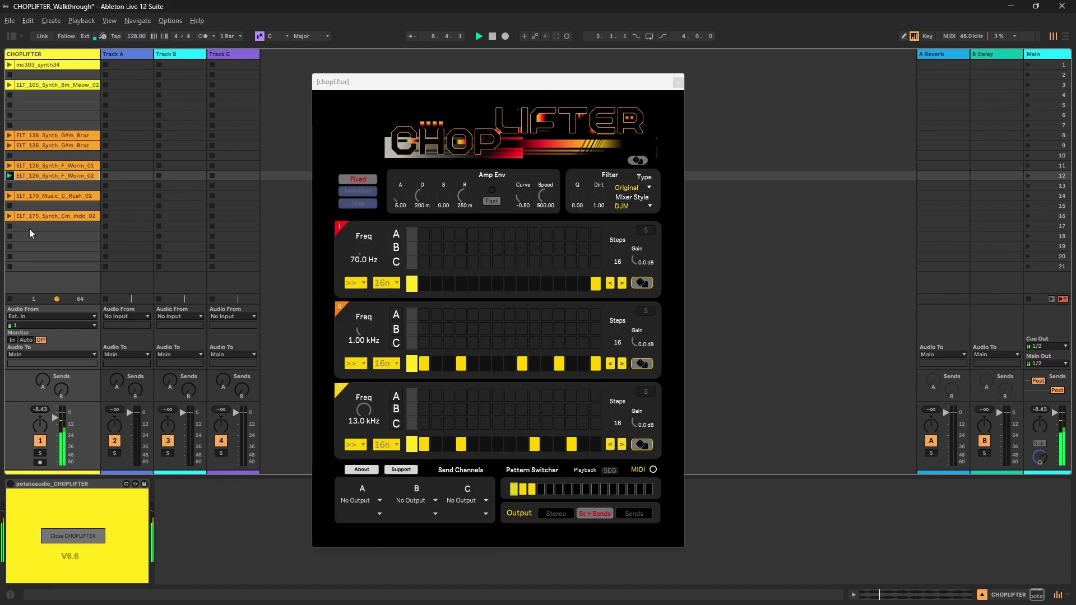
left_click(11, 486)
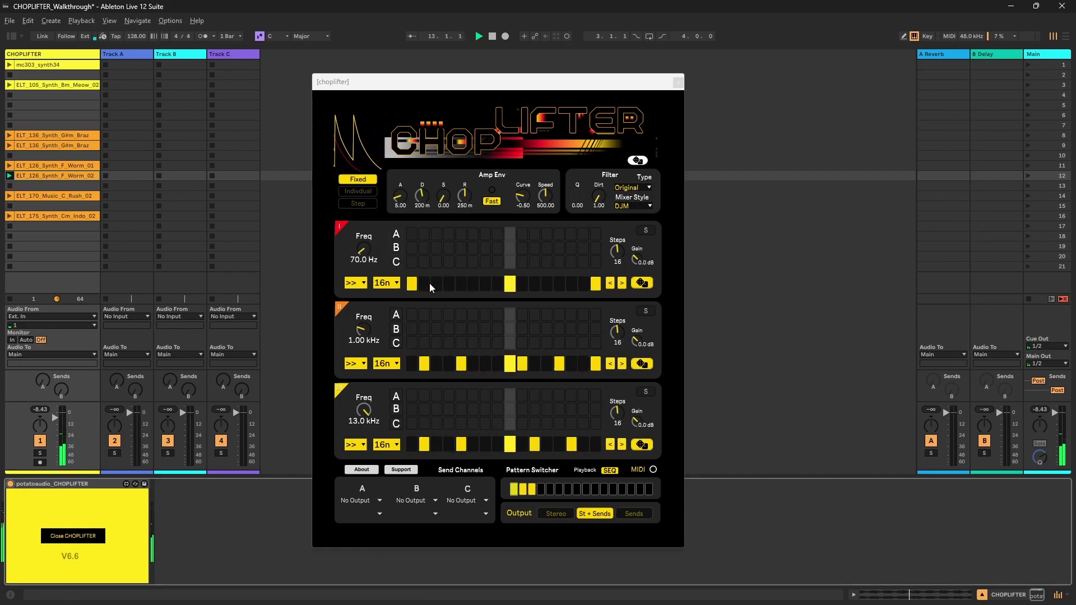
Activate steps 4, 7, 10 and 13 in the 70 Hz band, and step 8 in both the 1.00 kHz and 13.0 kHz bands
left_click(449, 284)
left_click(485, 284)
left_click(535, 284)
left_click(572, 284)
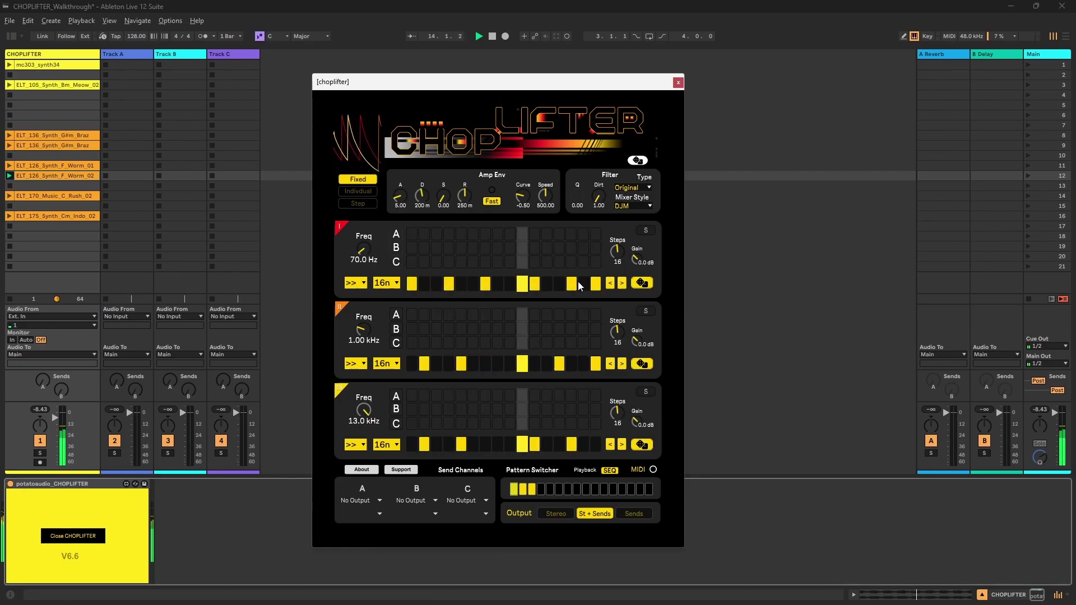
left_click(522, 284)
left_click(535, 284)
left_click(559, 283)
left_click(571, 283)
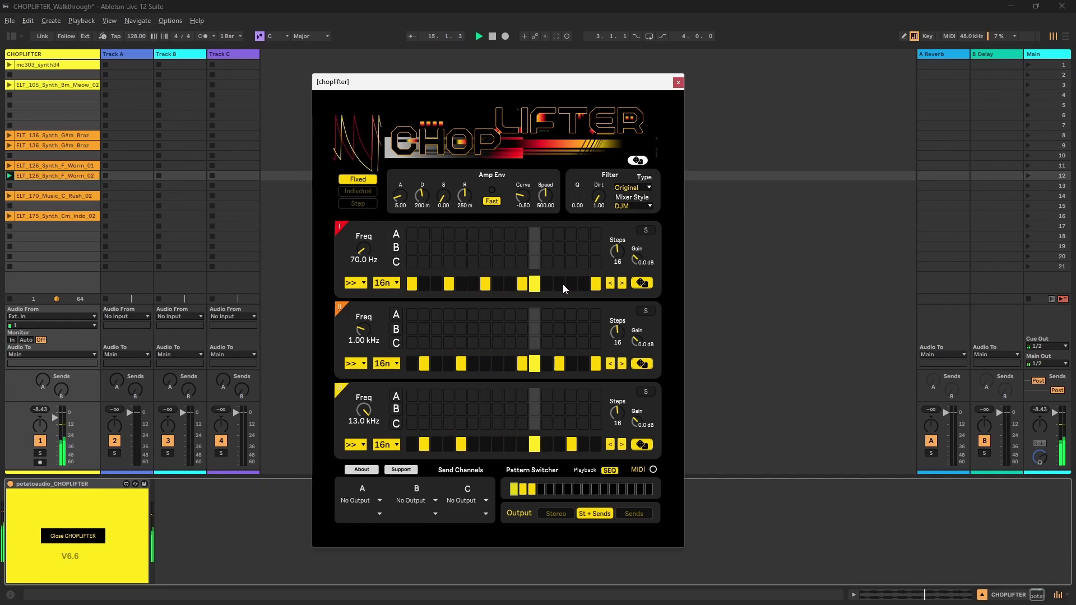
left_click(583, 284)
left_click(583, 284)
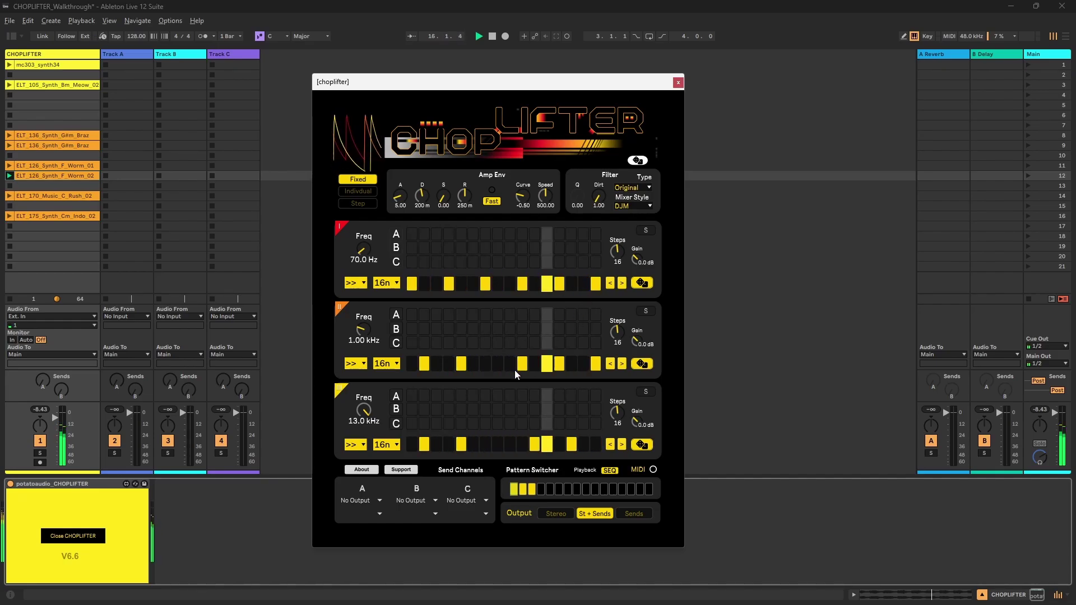
left_click(496, 364)
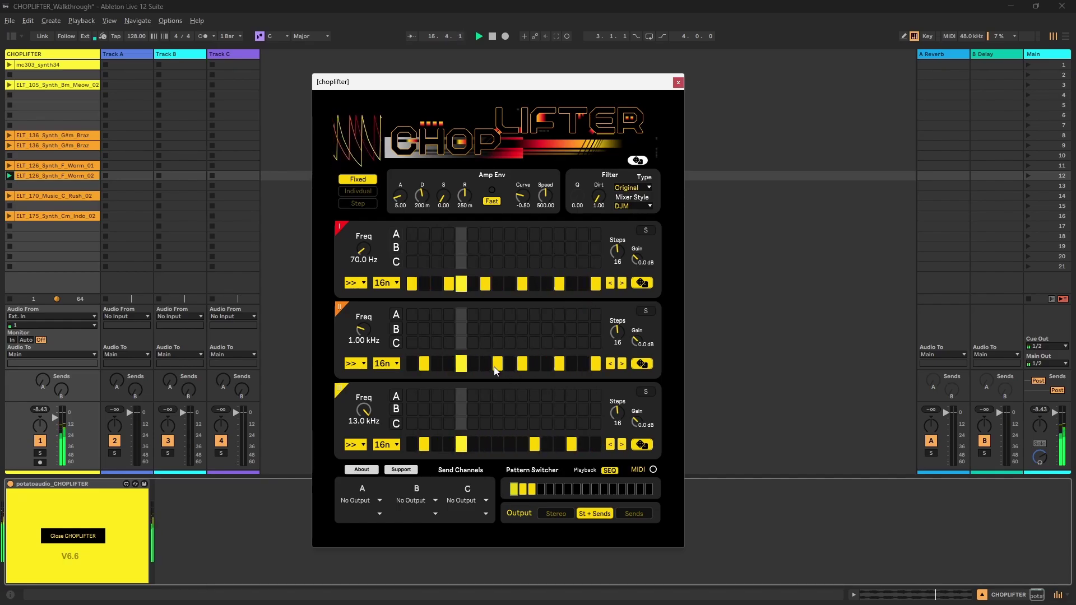
left_click(497, 445)
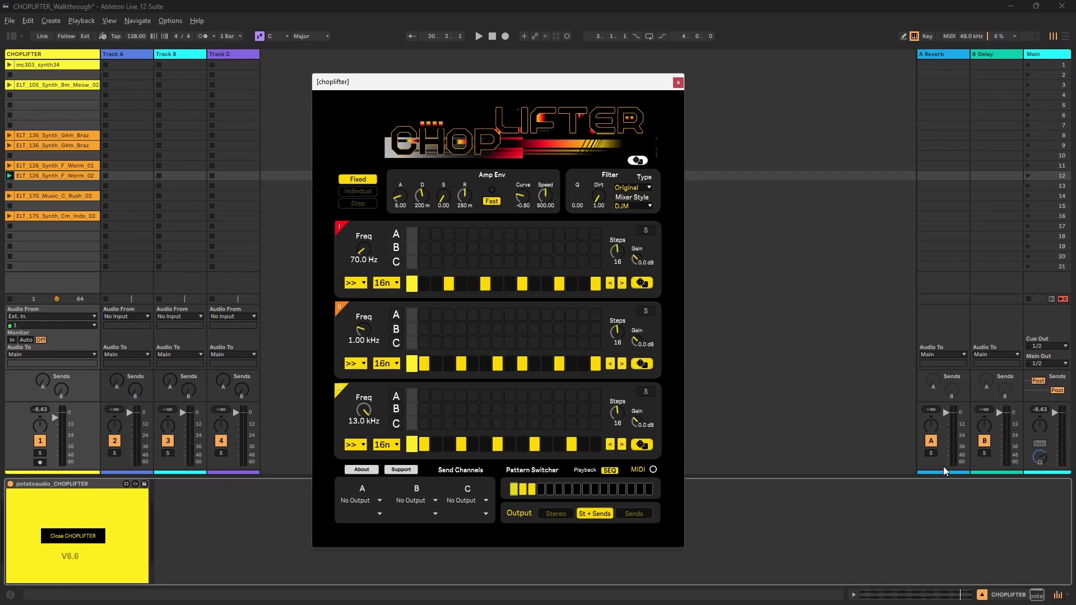
Route send channel A to Track A, send channel B to Track B and send channel C to Track C
left_click(944, 56)
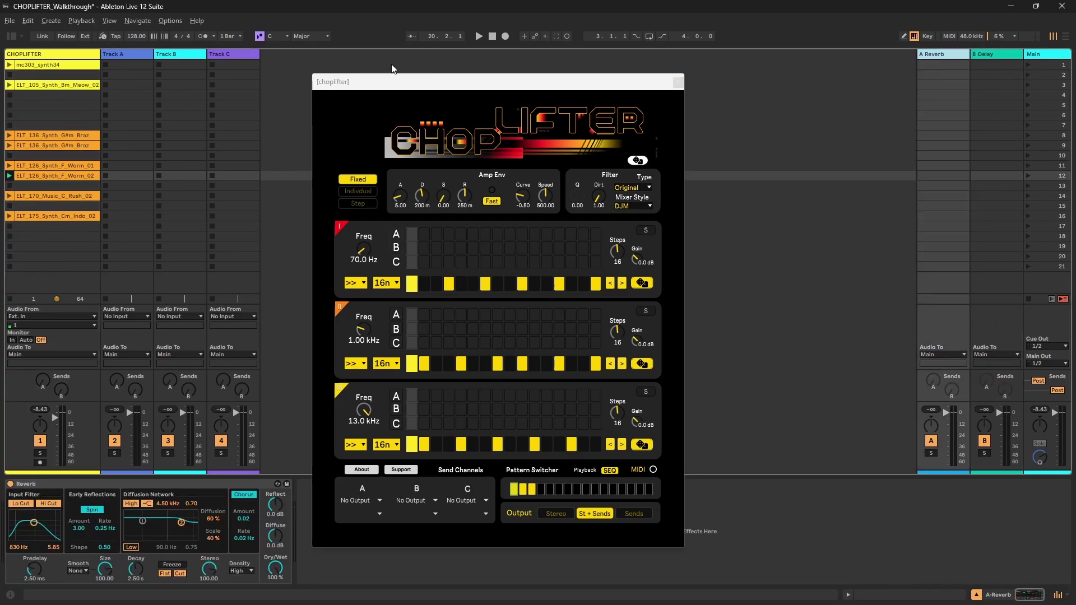
left_click(108, 55)
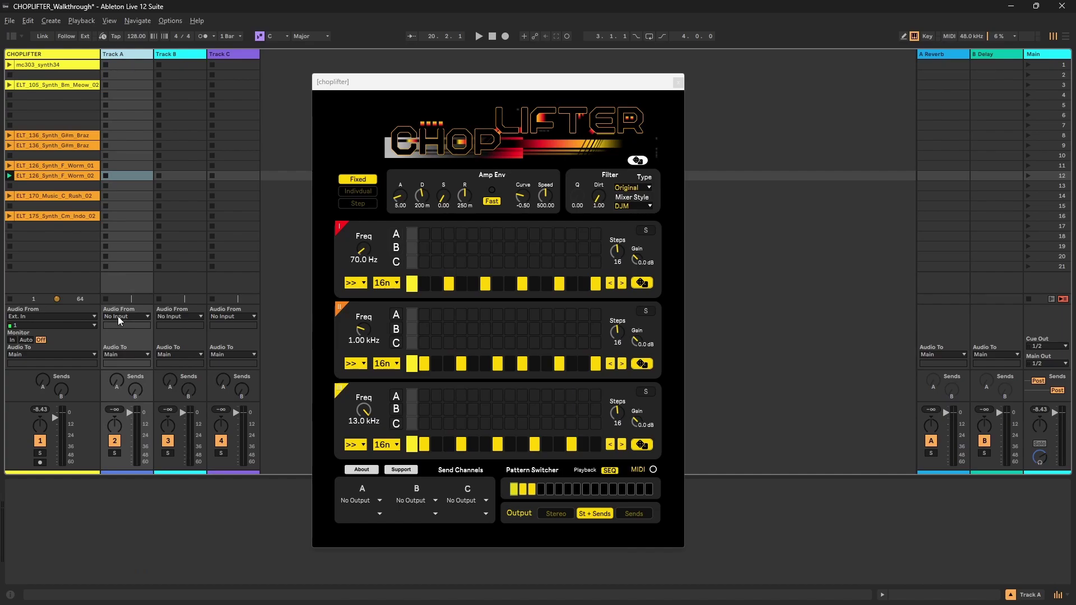
left_click(370, 501)
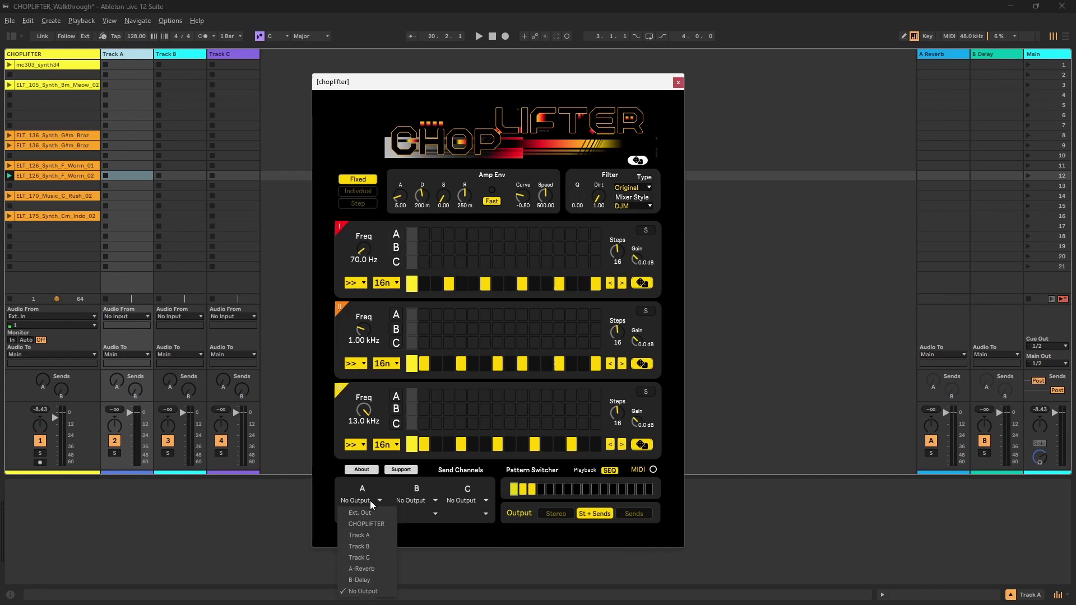
left_click(371, 535)
left_click(416, 499)
left_click(422, 543)
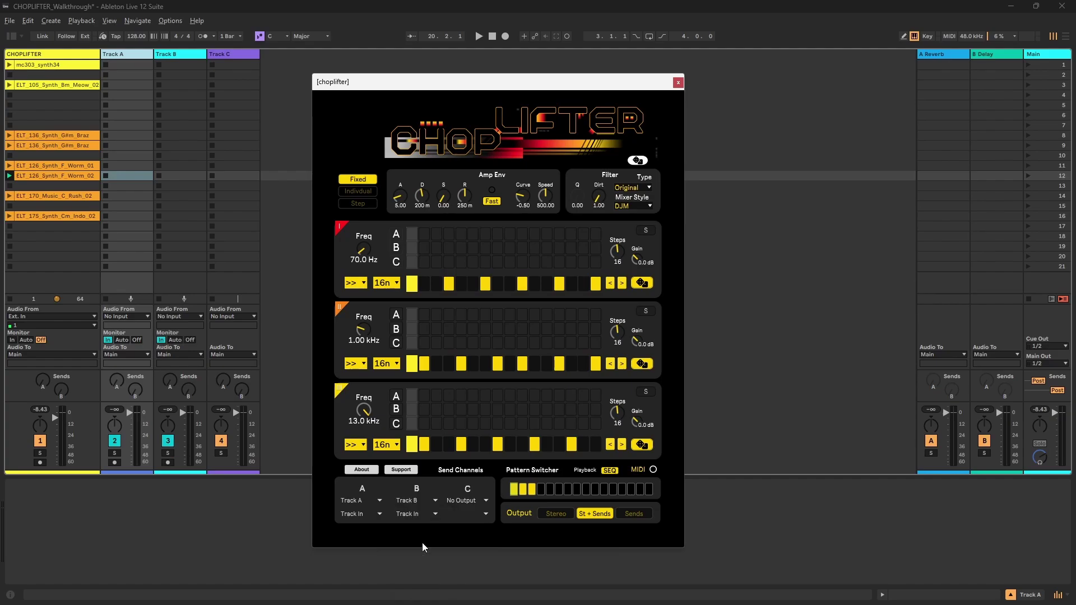
left_click(463, 500)
left_click(470, 558)
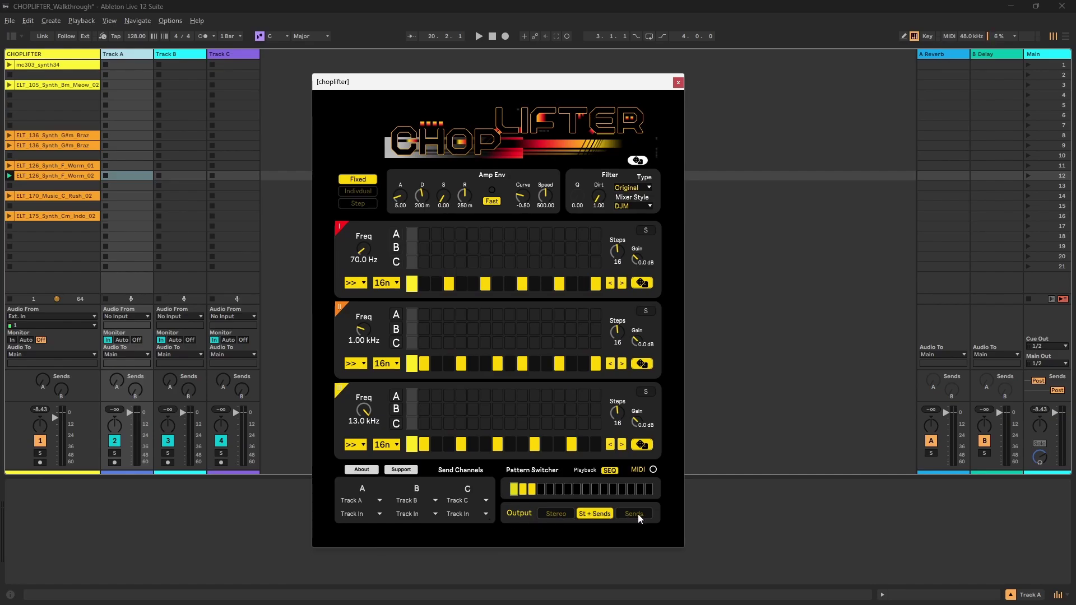
Compare the Stereo, Sends and St + Sends output modes by briefly playing the clip in each, ending on St + Sends
left_click(552, 514)
key("space")
key("space")
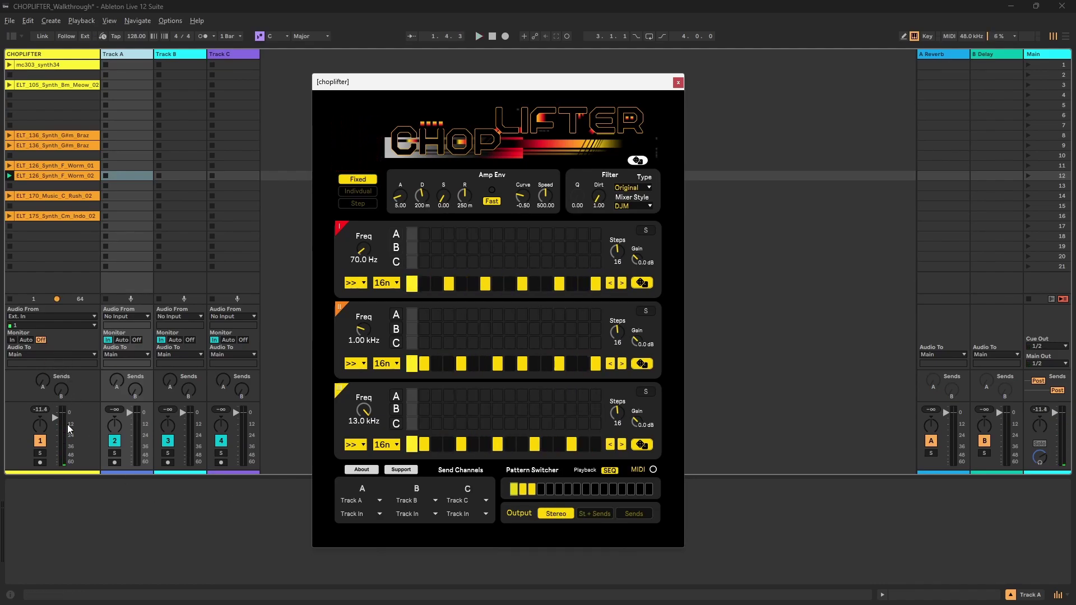
left_click(634, 514)
key("space")
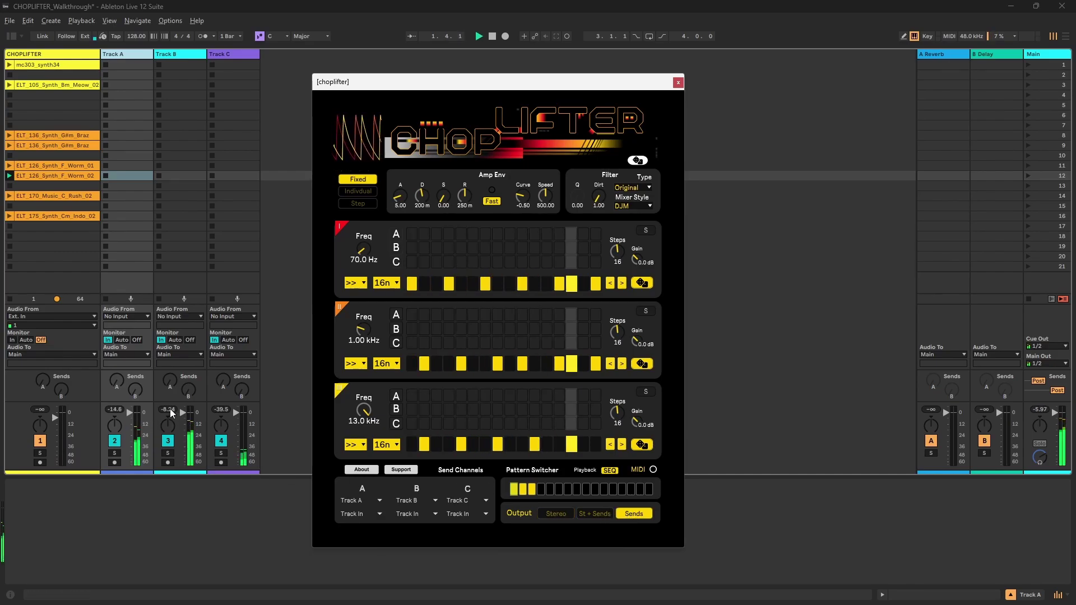
key("space")
left_click(596, 514)
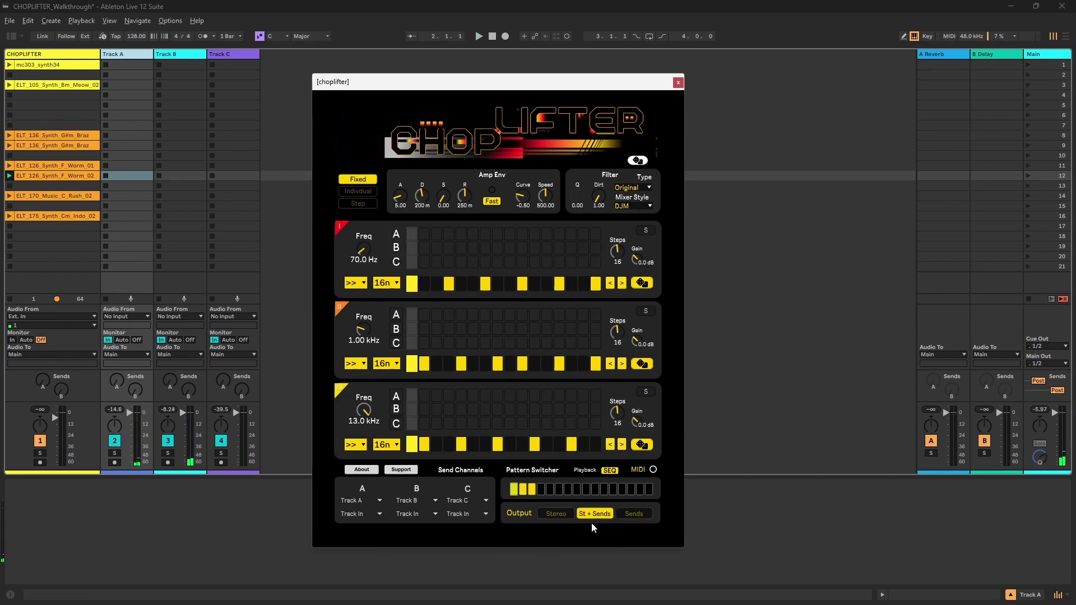
key("space")
key("space")
Audition the 70 Hz and 1.00 kHz bands with their solo controls during playback, and stop the playback
left_click(645, 230)
key("space")
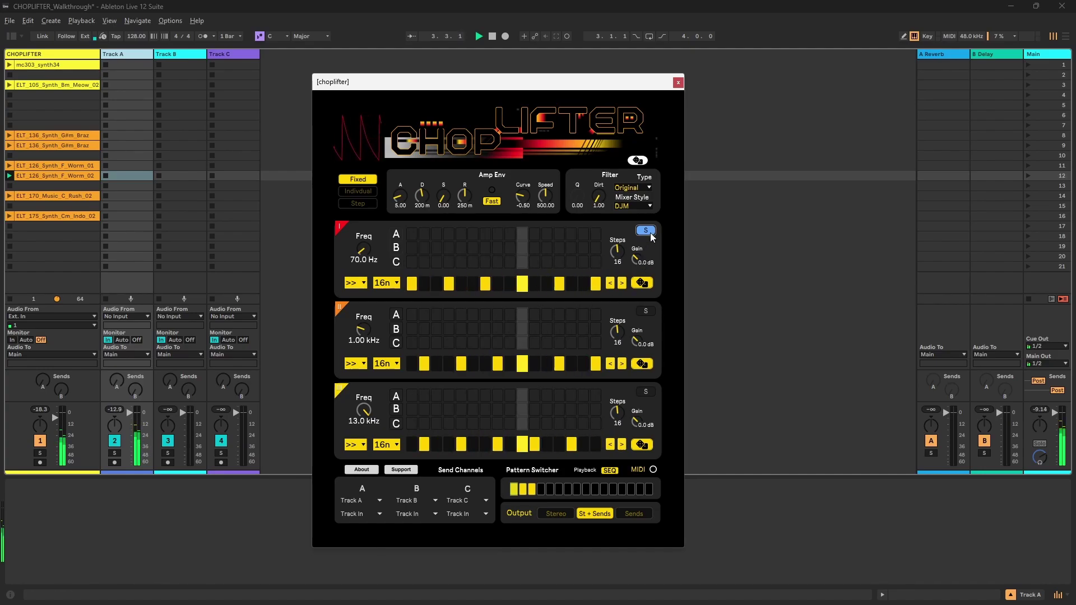
left_click(649, 314)
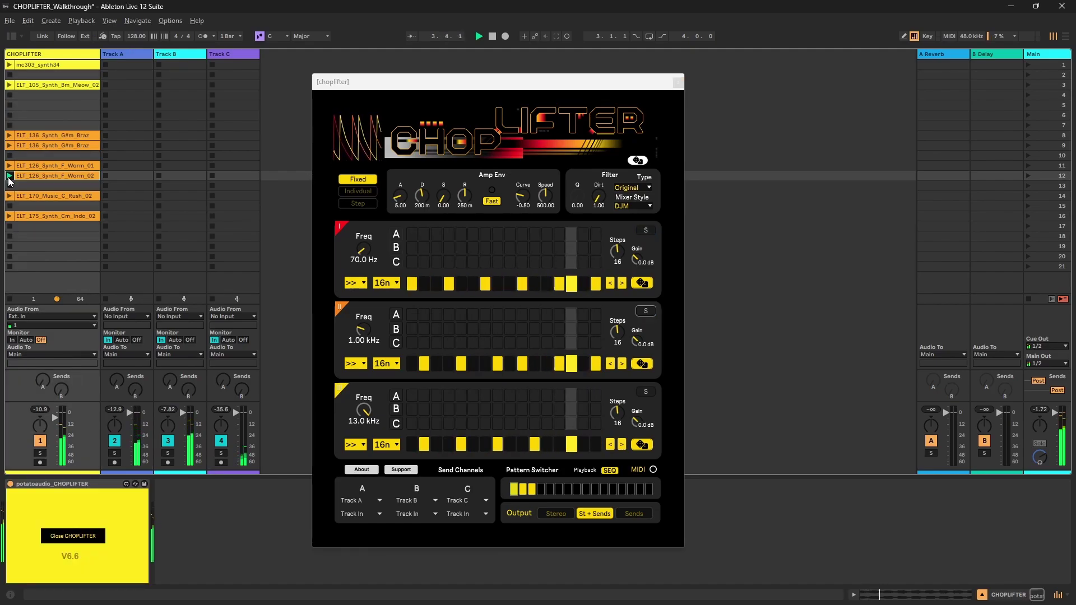
key("space")
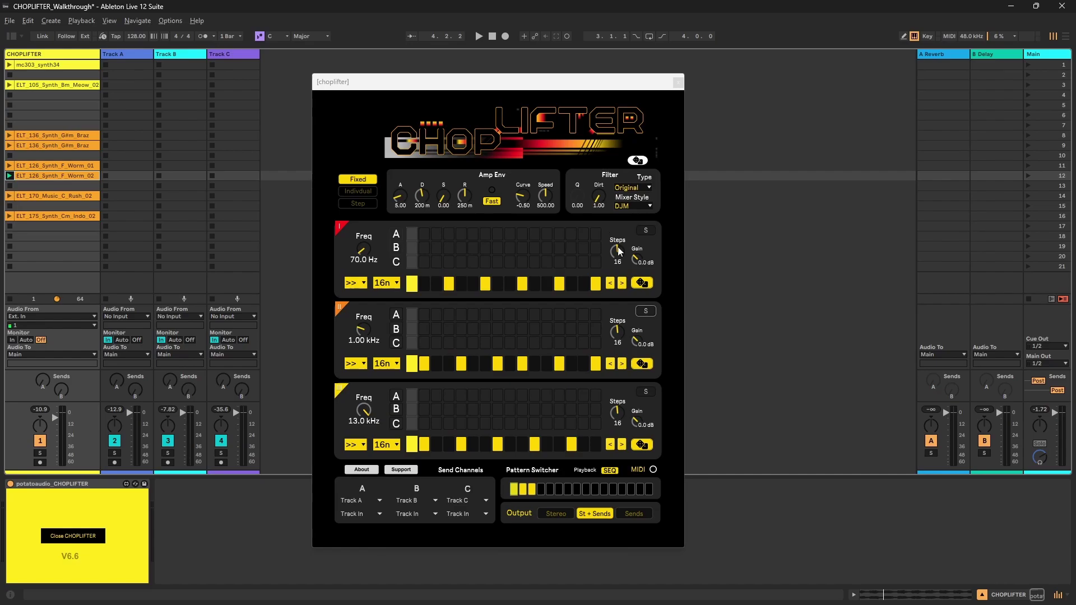
left_click(493, 283)
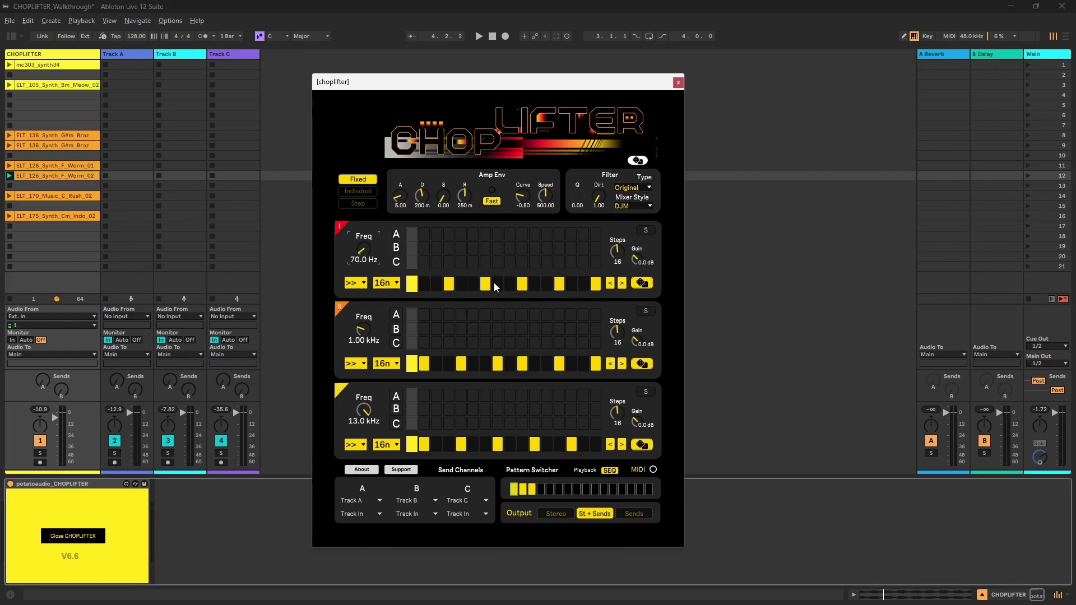
Try the 8n and 2n step rates on the 70 Hz band with playback running, and settle on 32n
left_click(357, 283)
left_click(396, 283)
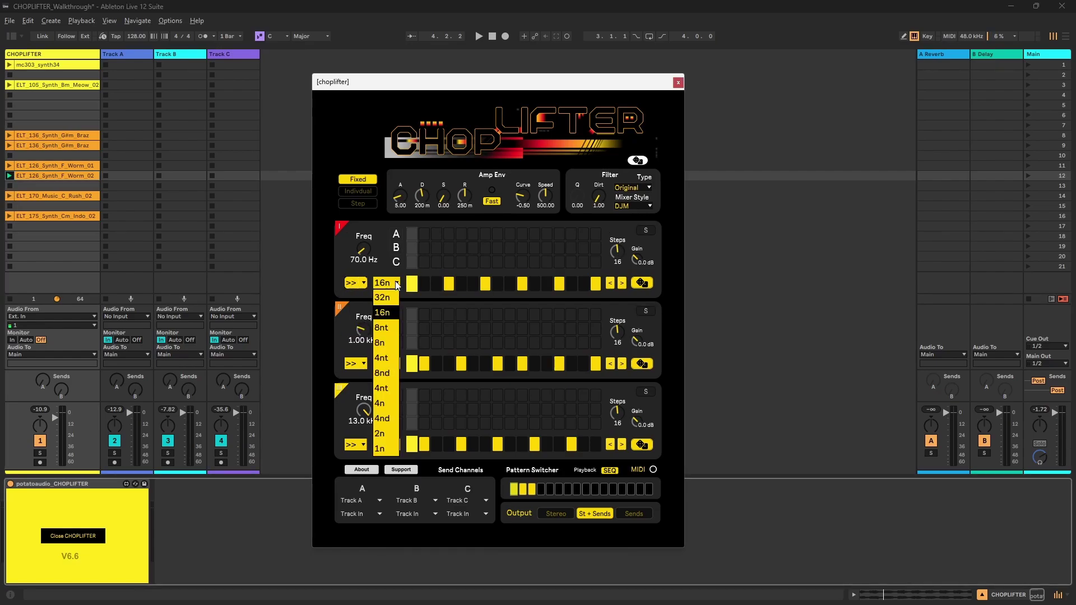
left_click(381, 343)
key("space")
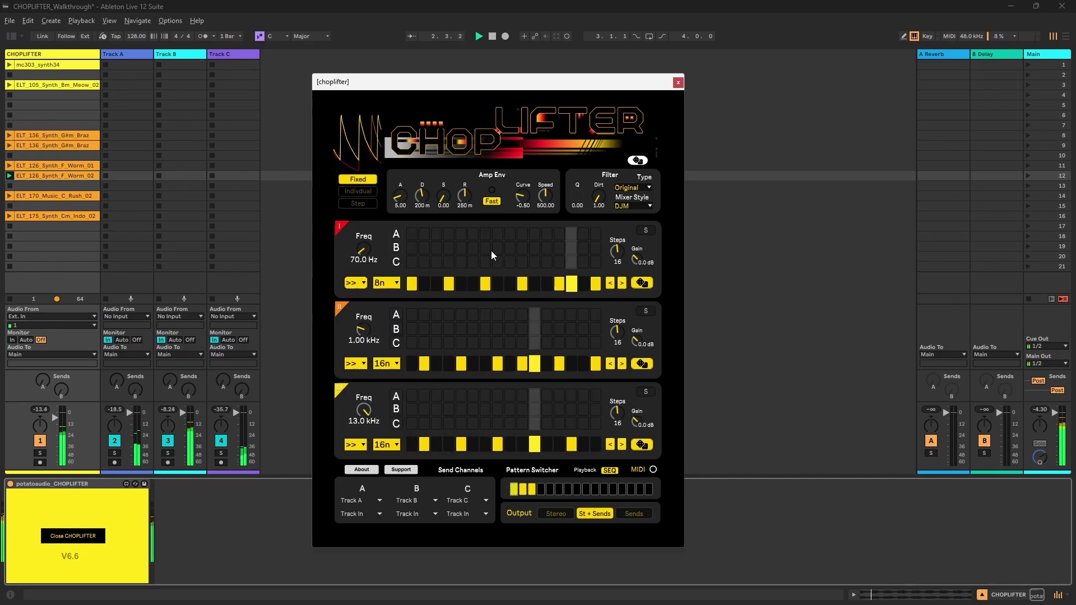
left_click(393, 283)
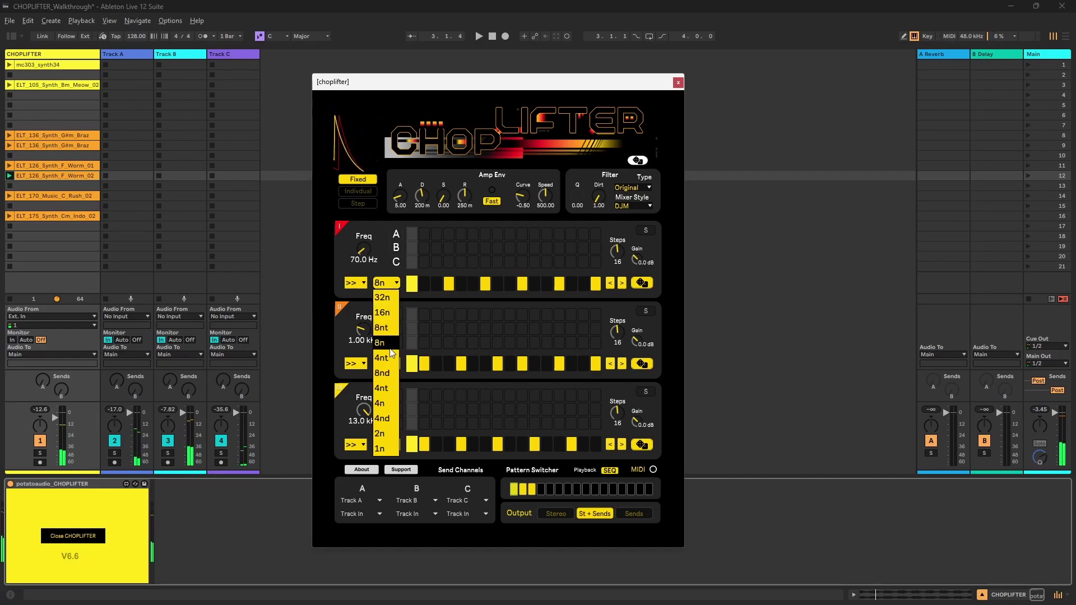
left_click(394, 433)
left_click(392, 283)
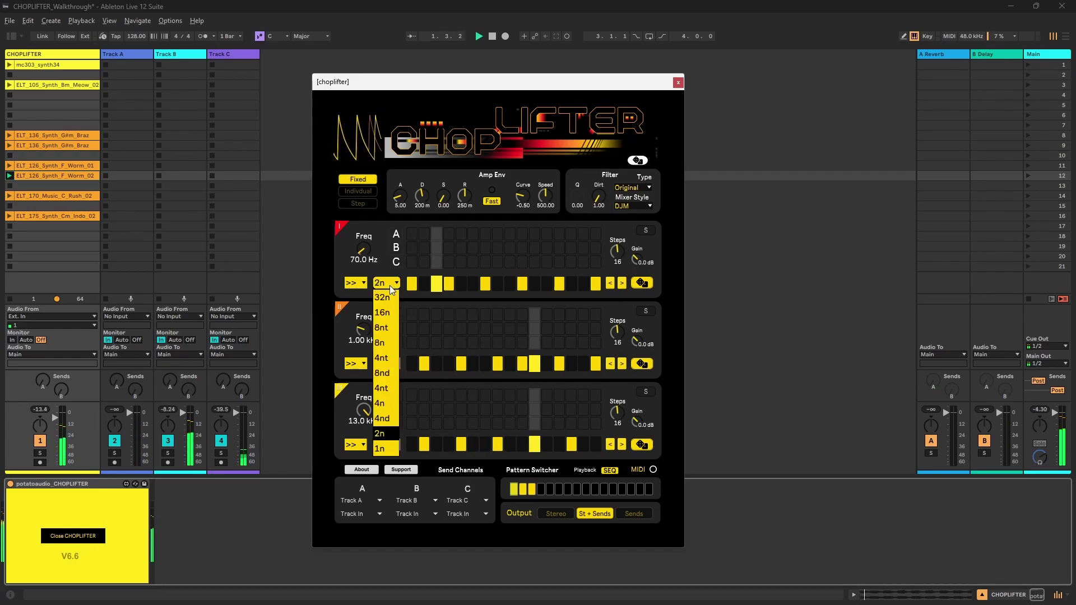
left_click(390, 300)
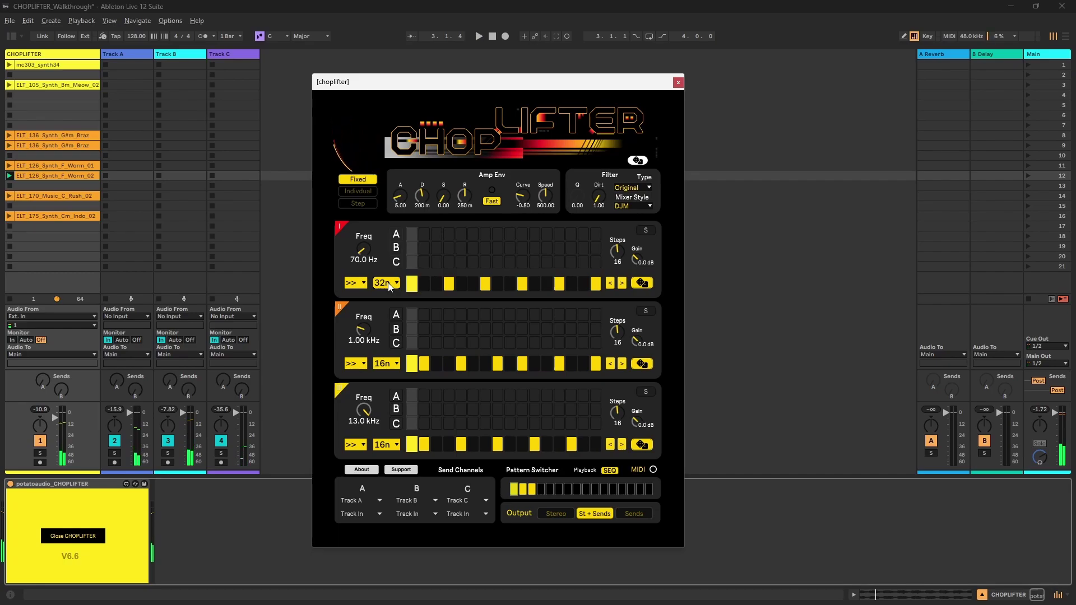
Clear the 70 Hz band's step pattern and draw new steps into it by hand
left_click(448, 283)
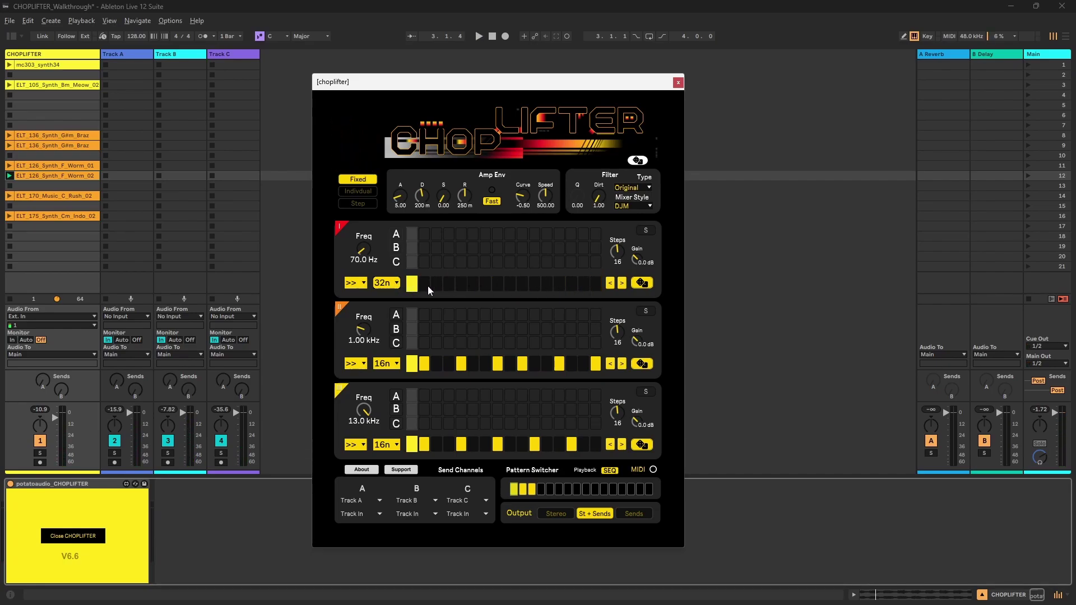
left_click(509, 284)
left_click_drag(590, 284, 427, 282)
left_click(546, 283)
left_click(462, 284)
left_click(436, 284)
Shift the 70 Hz band's pattern three steps forward and two steps back
left_click(623, 283)
left_click(622, 283)
left_click(623, 283)
left_click(610, 283)
left_click(610, 283)
Randomize the 70 Hz band's pattern repeatedly until it has evenly spaced steps at 4, 7, 10, 13 and 16
left_click(642, 284)
left_click(642, 283)
left_click(642, 283)
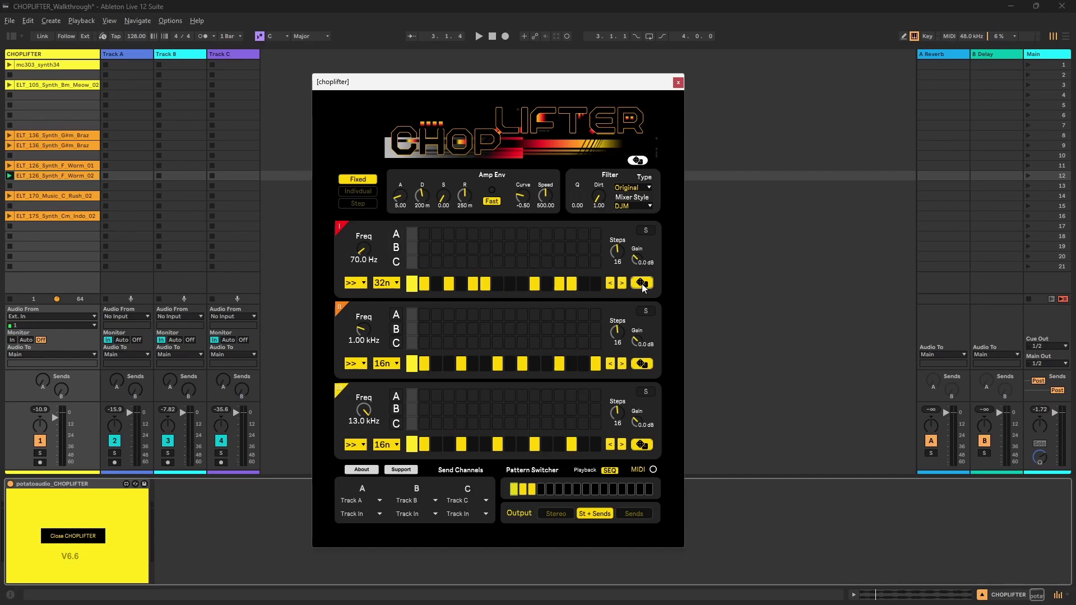
left_click(642, 284)
left_click(641, 284)
left_click(642, 284)
left_click(642, 283)
left_click(642, 284)
left_click(642, 284)
left_click(642, 283)
left_click(642, 284)
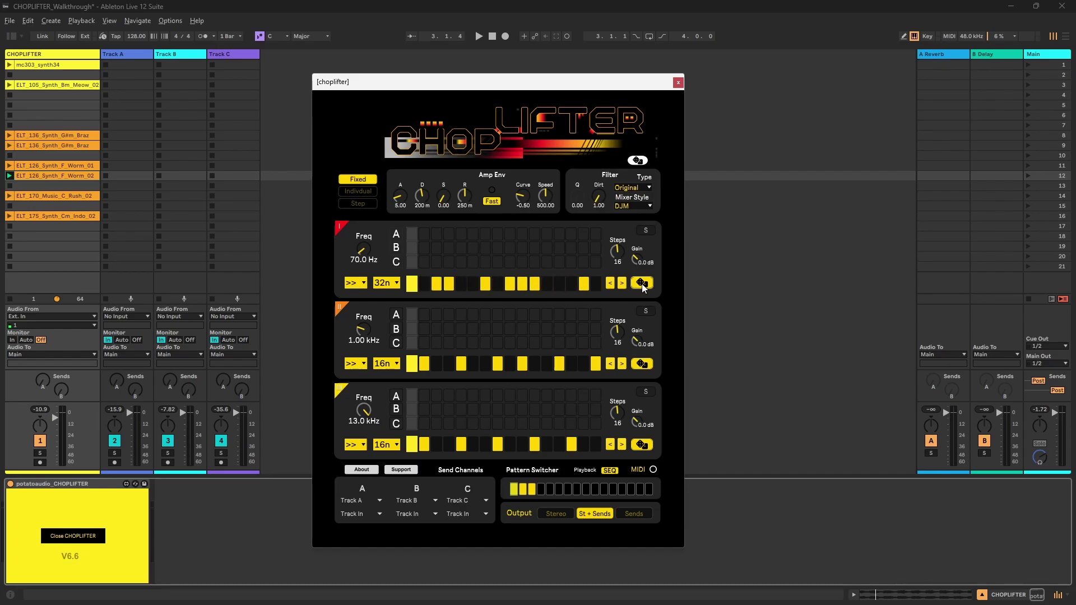
left_click(642, 283)
left_click(641, 283)
left_click(641, 284)
left_click(642, 284)
left_click(641, 283)
left_click(641, 283)
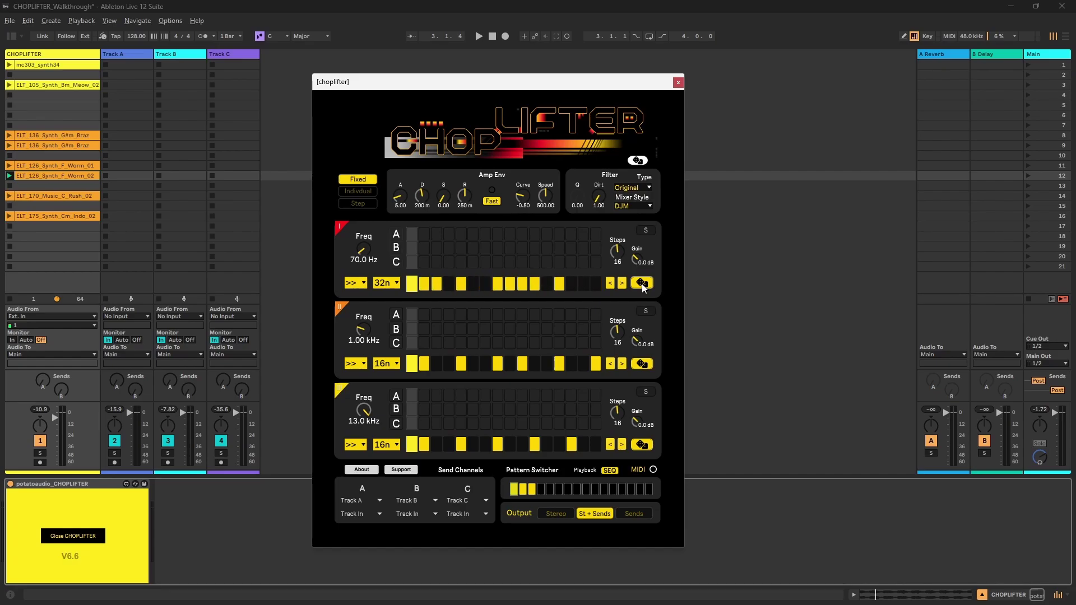
left_click(642, 283)
left_click(641, 284)
left_click(642, 283)
left_click(641, 283)
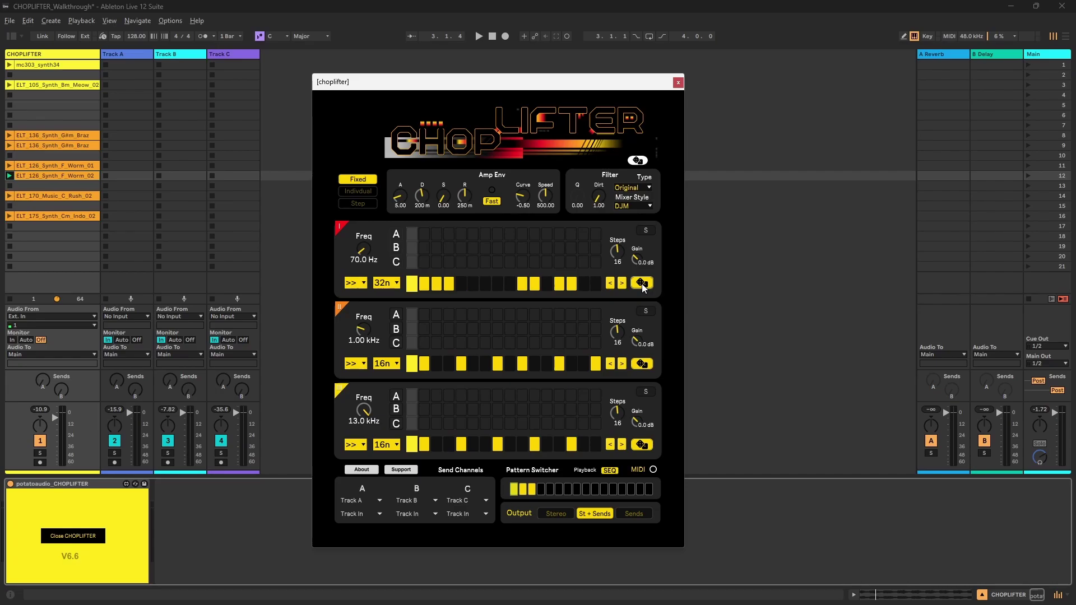
left_click(642, 283)
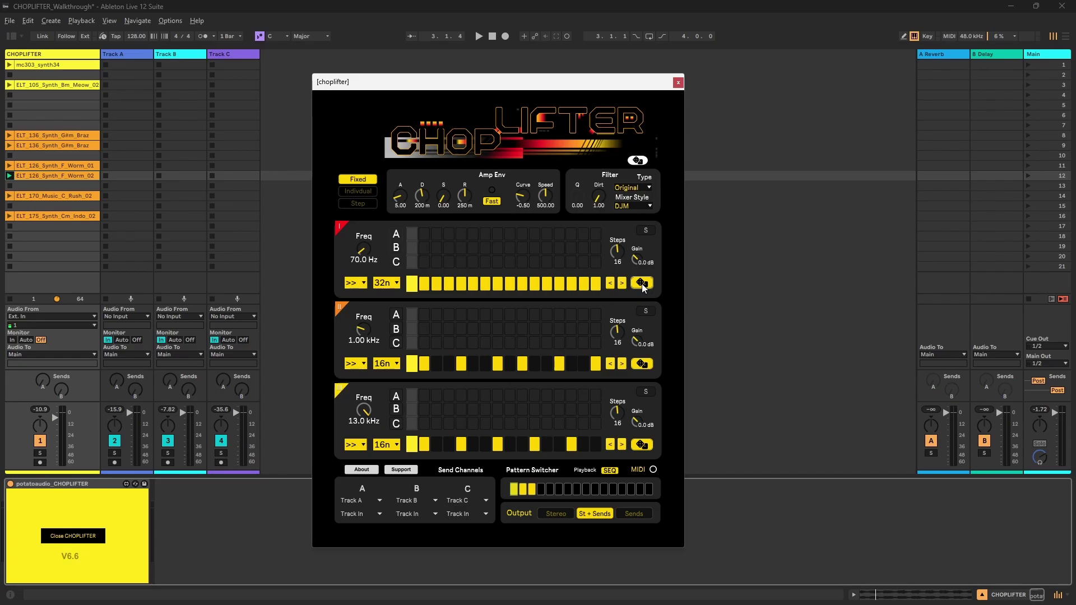
left_click(642, 283)
left_click(641, 284)
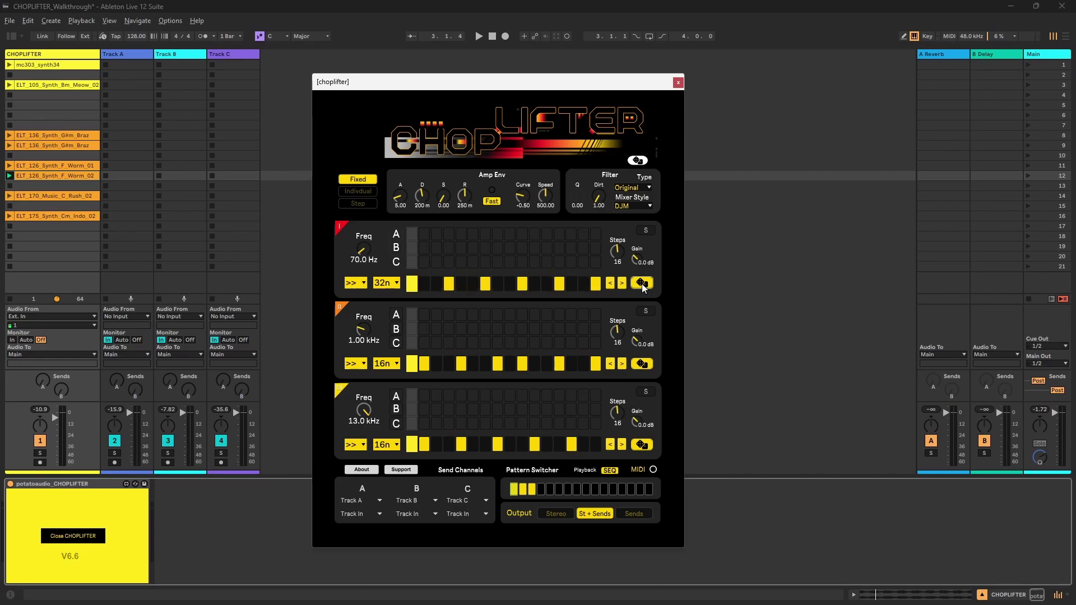
left_click(642, 283)
left_click(642, 284)
left_click(641, 283)
left_click(641, 283)
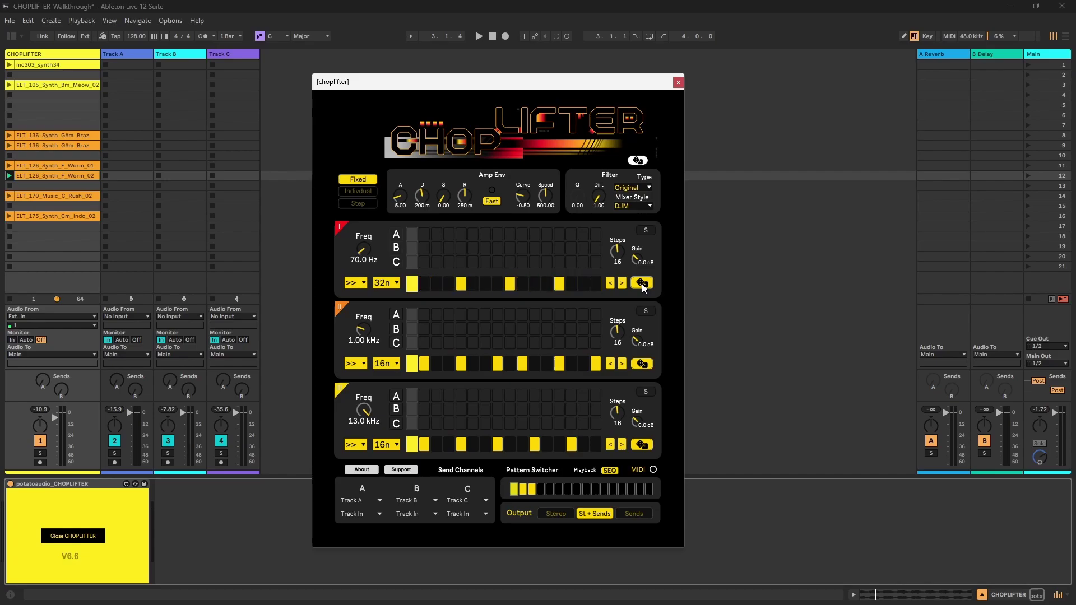
left_click(642, 284)
left_click(642, 283)
left_click(641, 283)
left_click(642, 284)
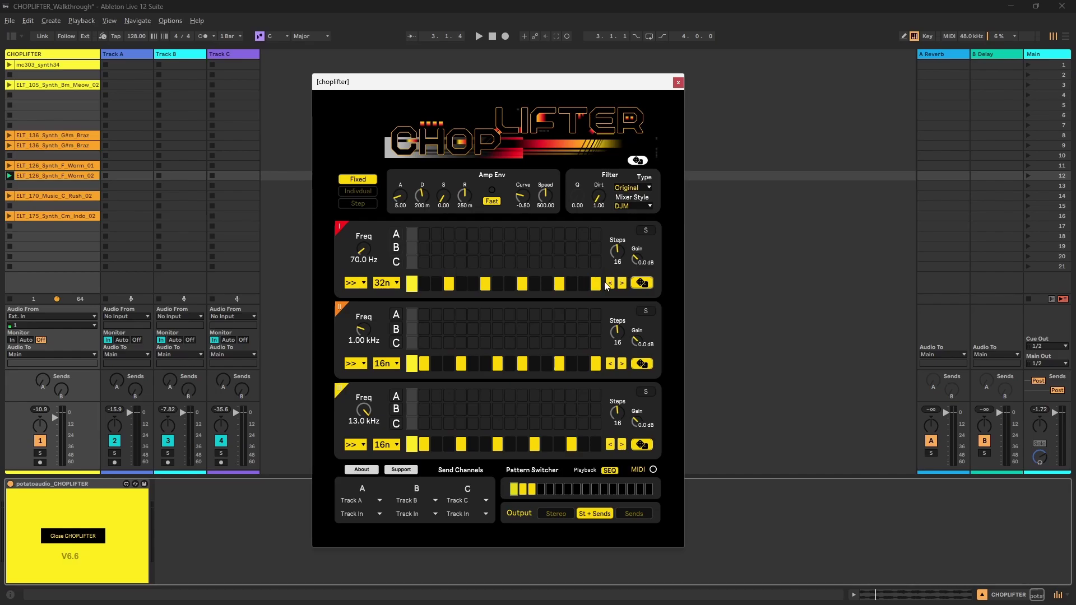
Try different step counts for the 70 Hz band, including 26, and end on 28
left_click_drag(617, 252, 617, 232)
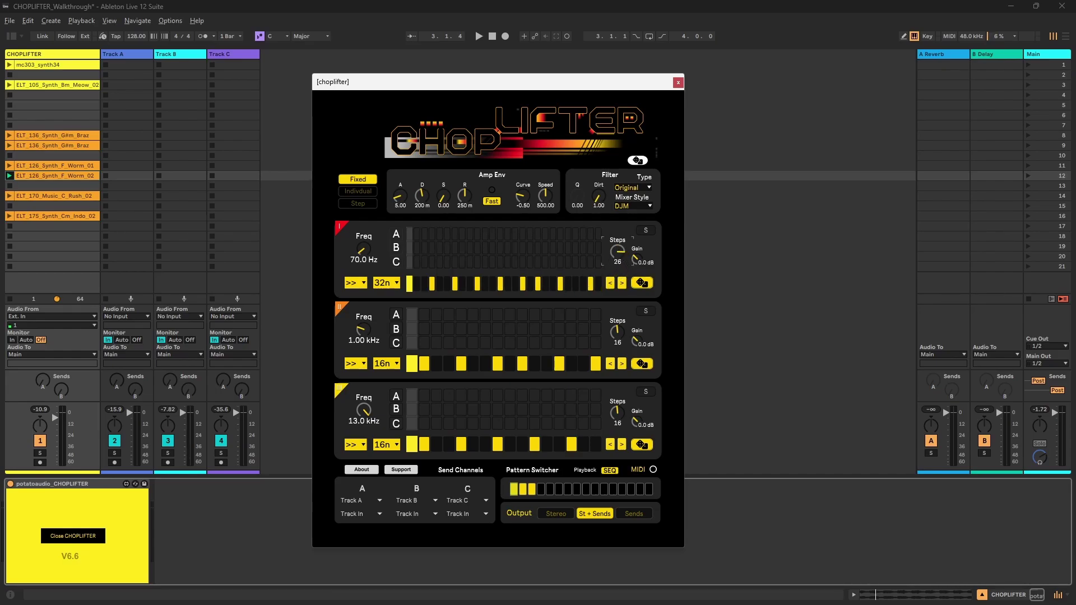
left_click_drag(617, 233, 617, 289)
left_click_drag(617, 252, 617, 221)
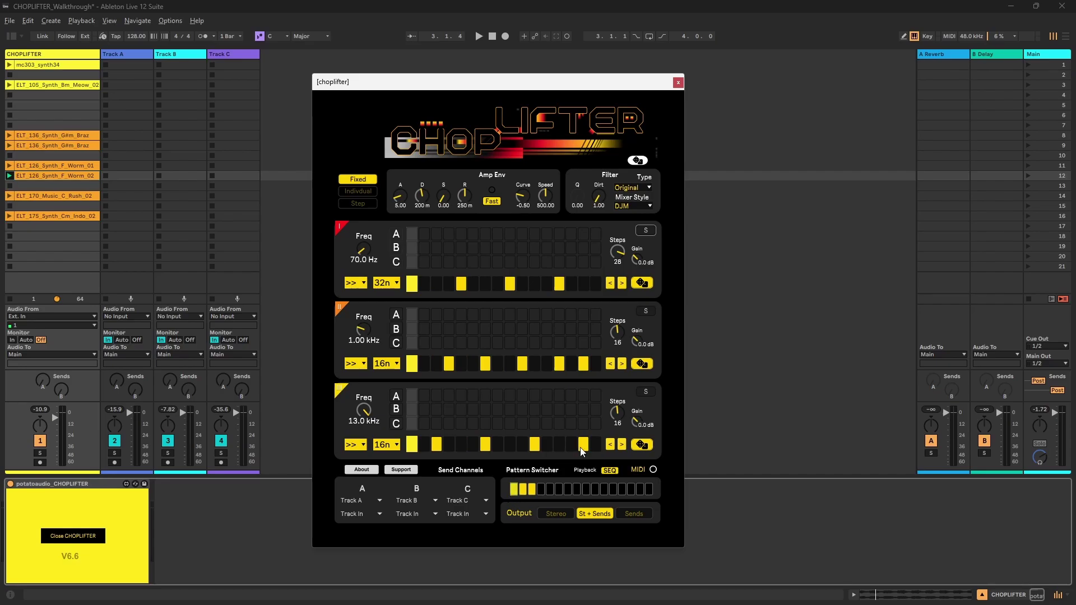
Edit steps by hand in the 13.0 kHz, 1.00 kHz and 70 Hz bands, and shift the device window slightly
mouse_move(584, 445)
left_mouse_down()
mouse_move(438, 444)
mouse_move(547, 444)
left_mouse_up()
mouse_move(559, 364)
left_mouse_down()
mouse_move(498, 365)
mouse_move(560, 364)
left_mouse_up()
left_click_drag(539, 274, 522, 279)
left_click_drag(517, 285, 456, 288)
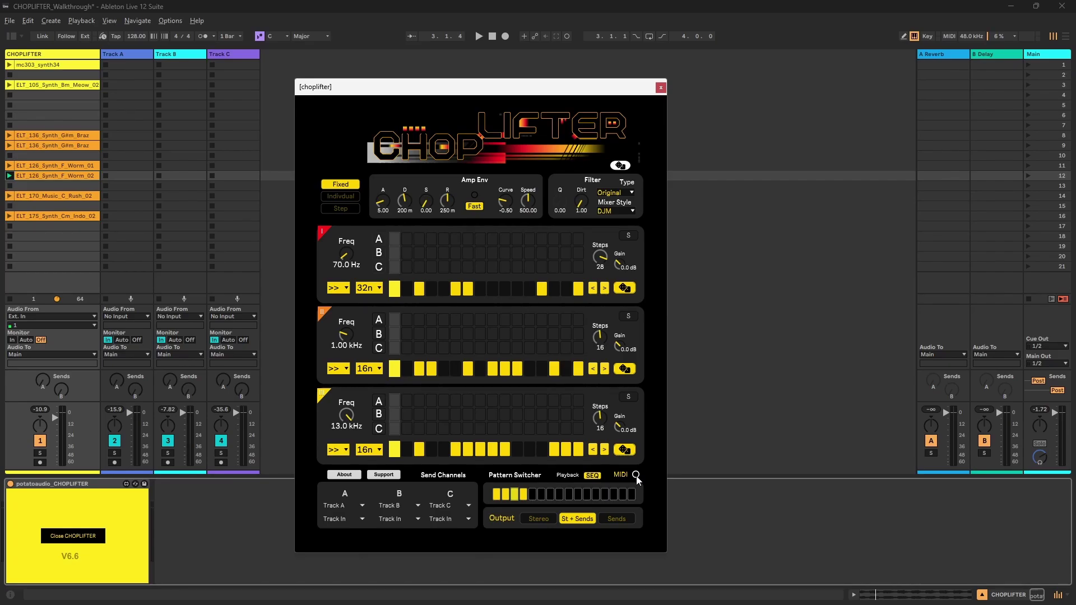
Randomize the step patterns of all three bands at once
left_click(618, 166)
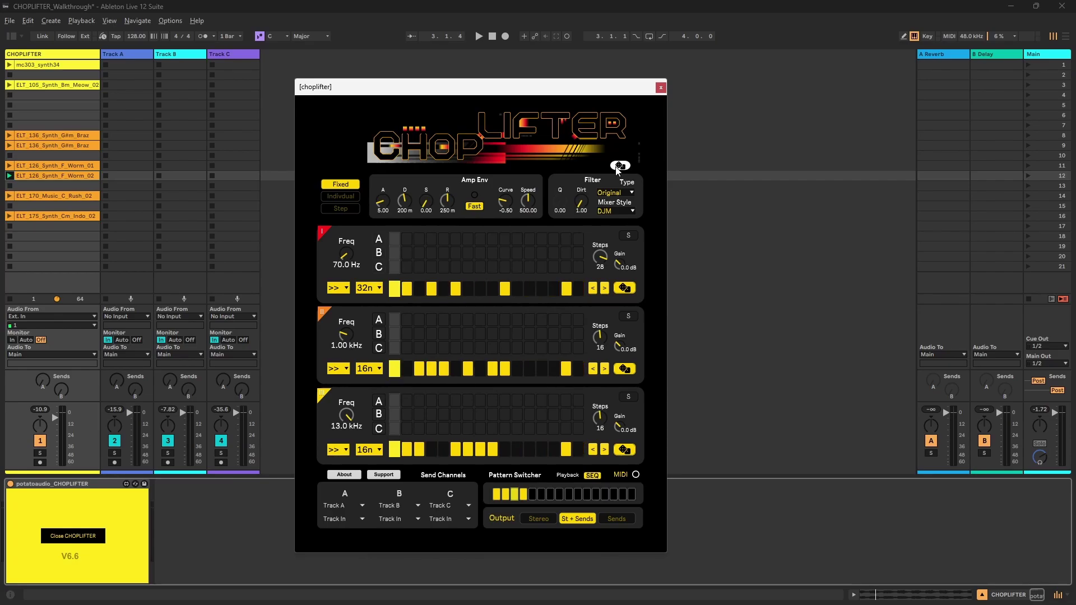